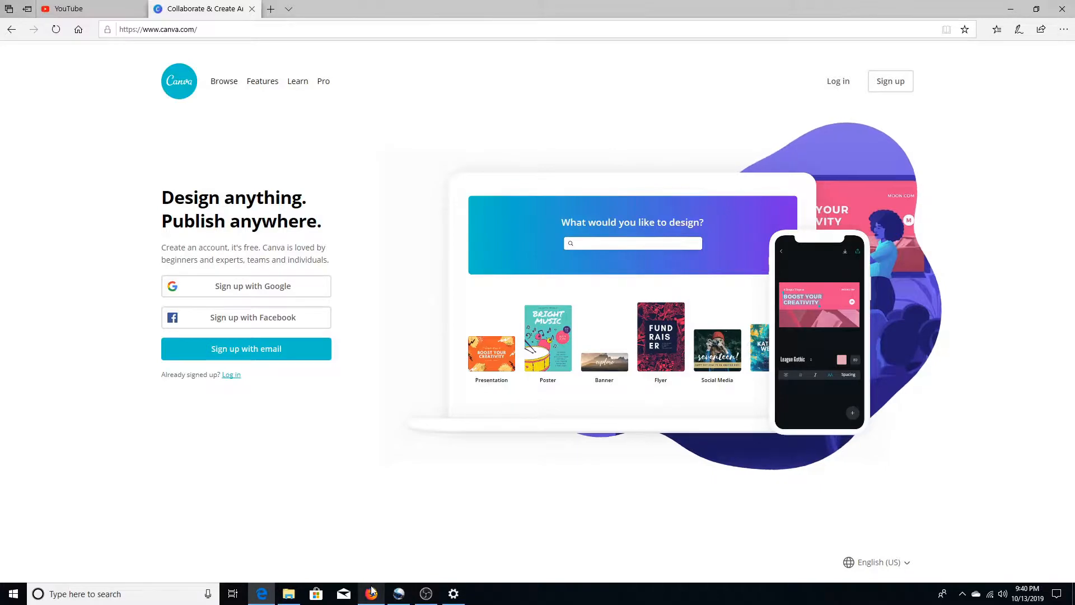
Step: Switch to the Firefox window and create a new blank YouTube Thumbnail design from the Canva home page
click(373, 594)
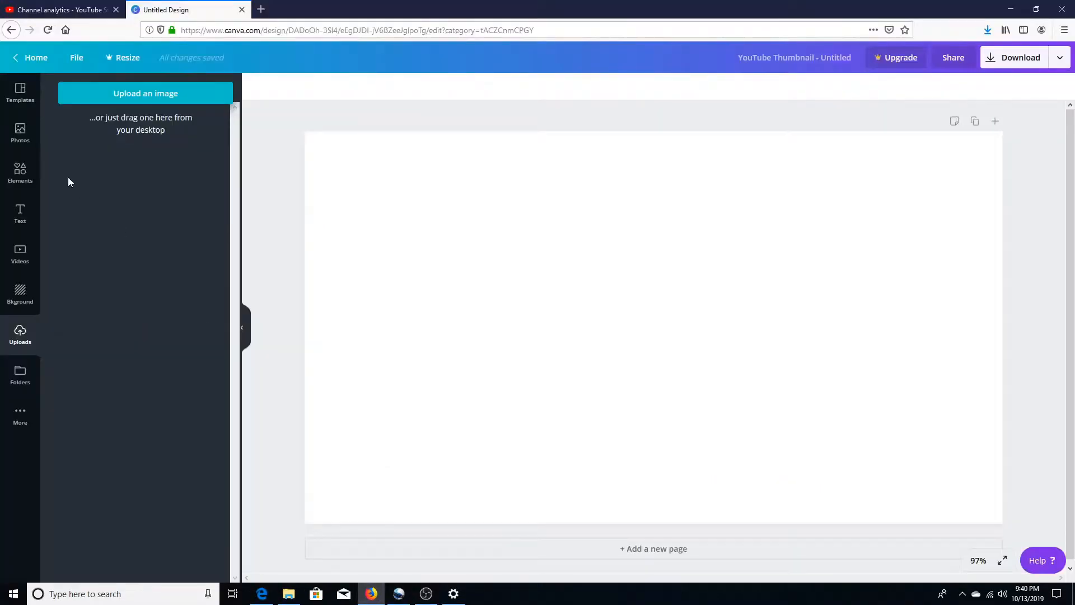
click(34, 62)
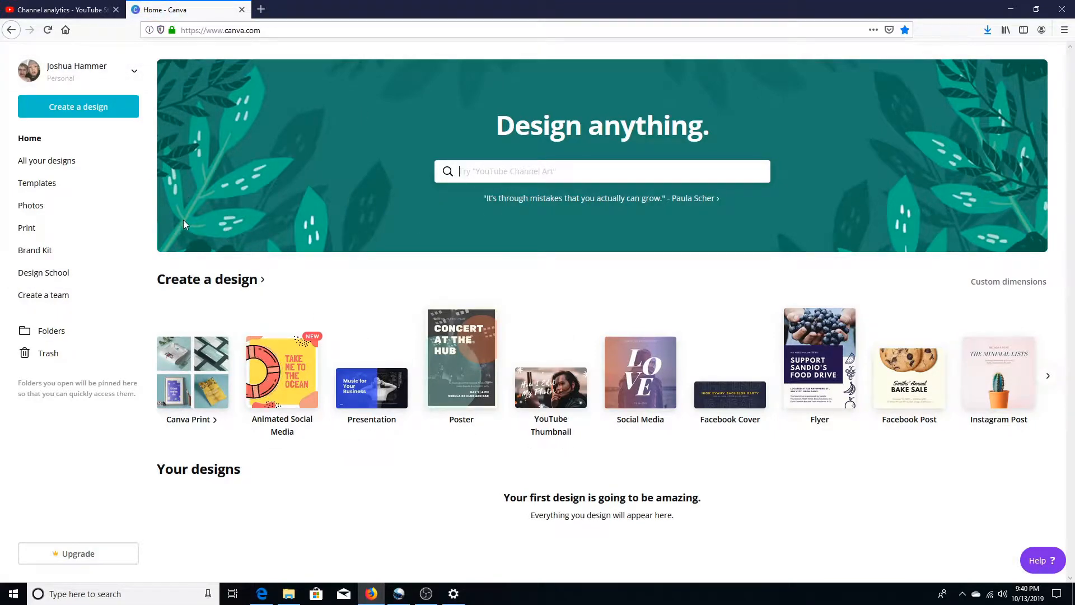
click(84, 115)
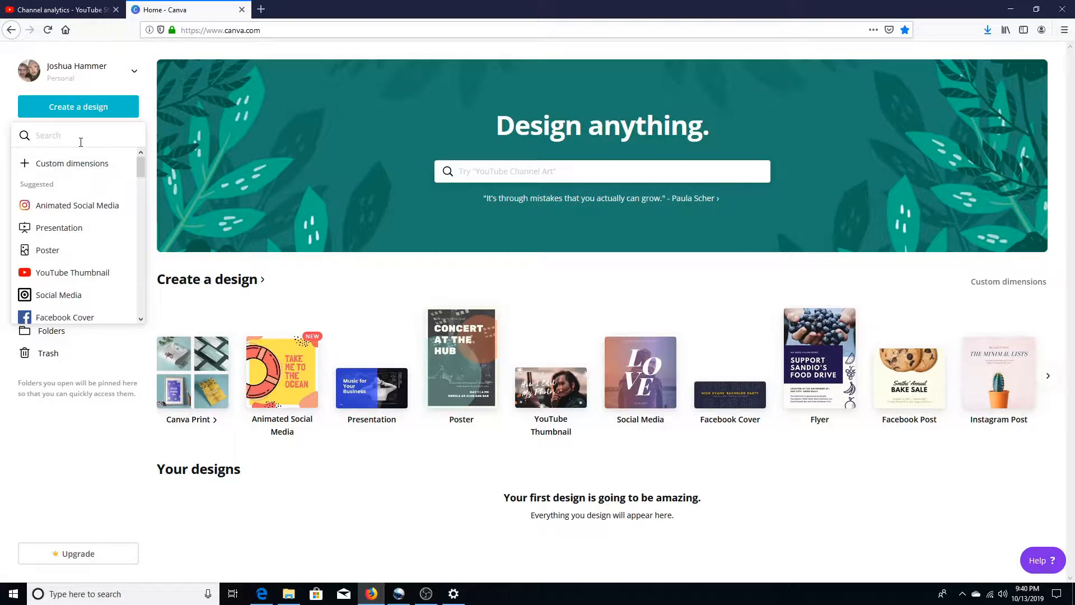
text(you)
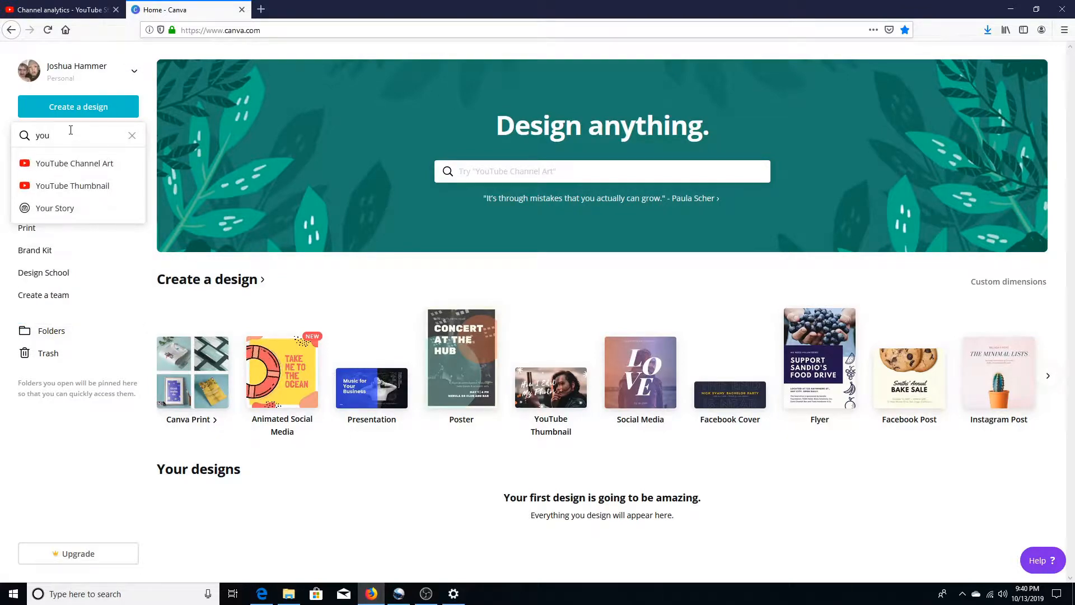
click(88, 186)
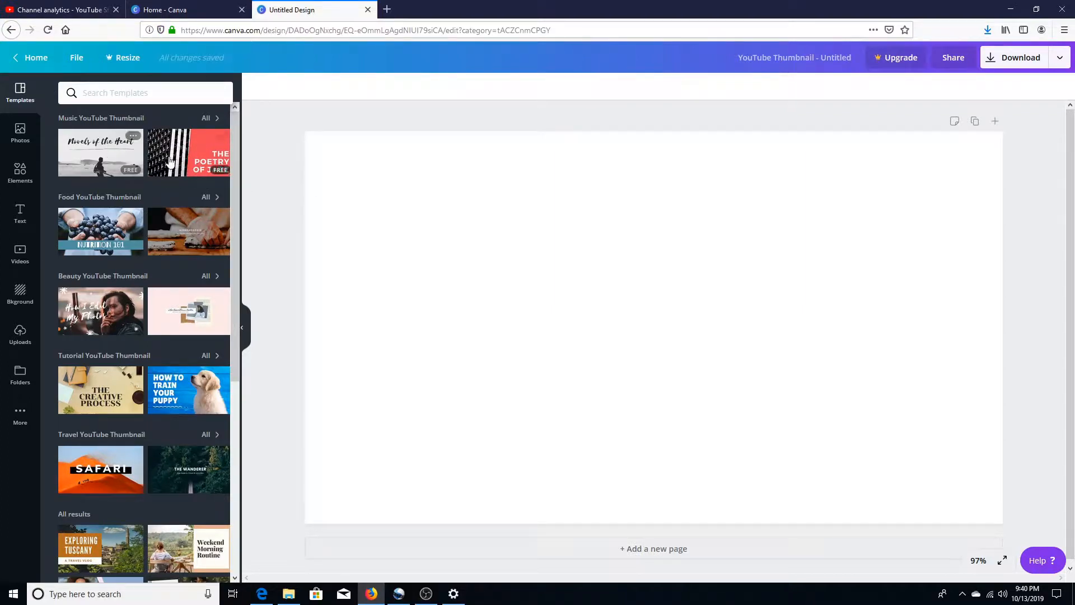
Step: Try the "How to Train Your Puppy" tutorial template on the blank thumbnail and undo it
click(229, 410)
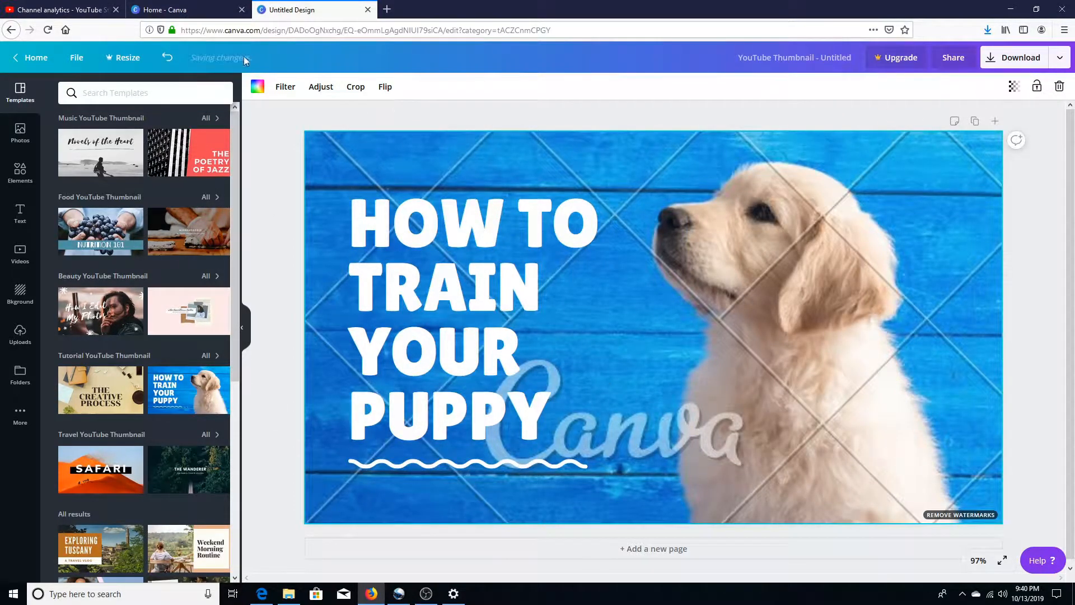
click(164, 62)
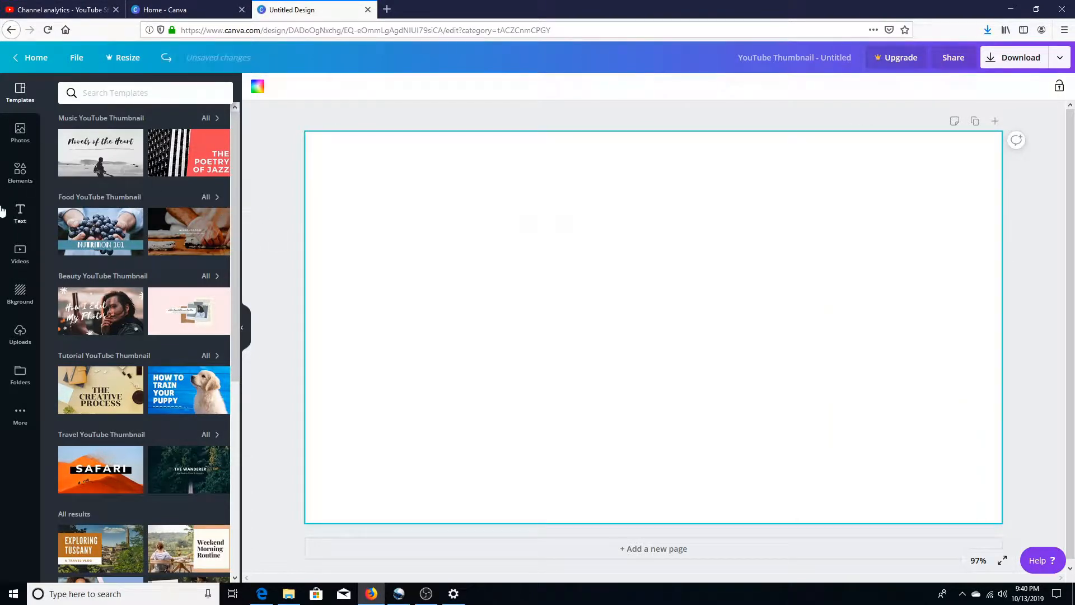
Step: Upload the image file "thumbnail" from the museum folder on the Desktop
click(19, 334)
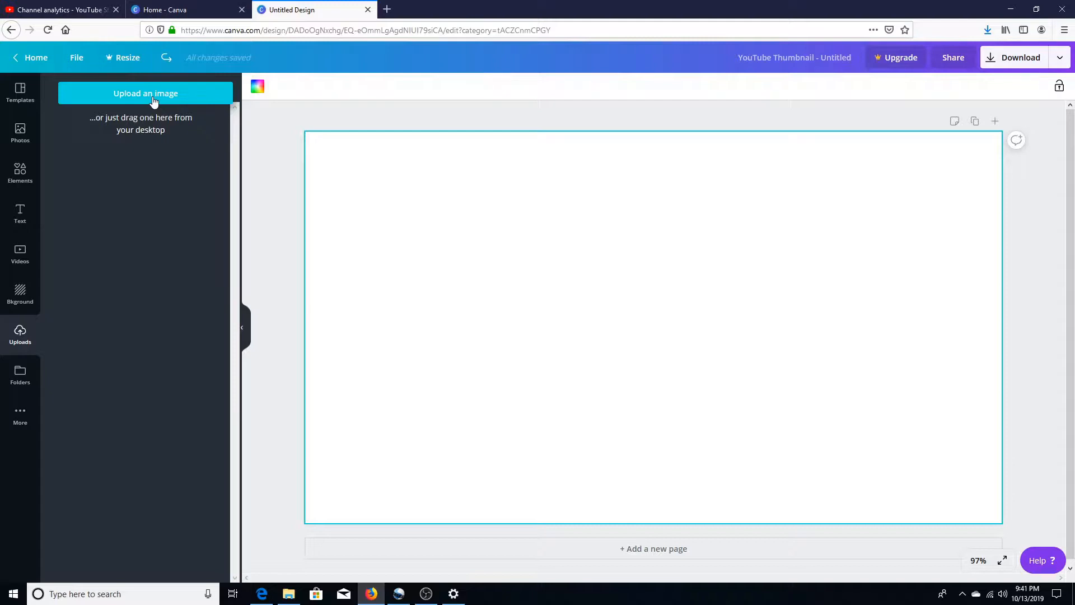
click(154, 96)
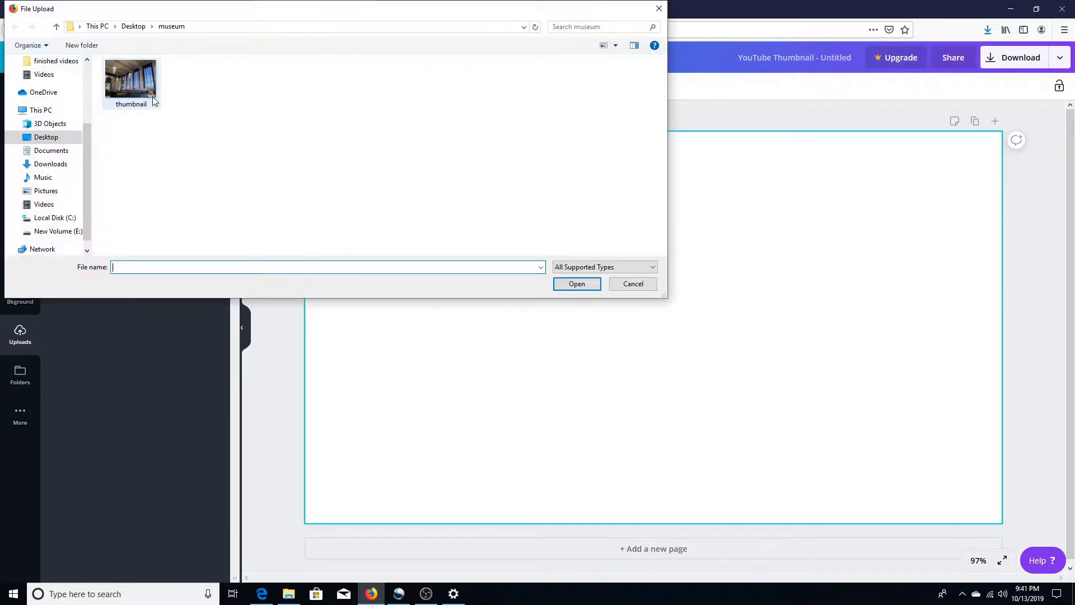
double_click(126, 82)
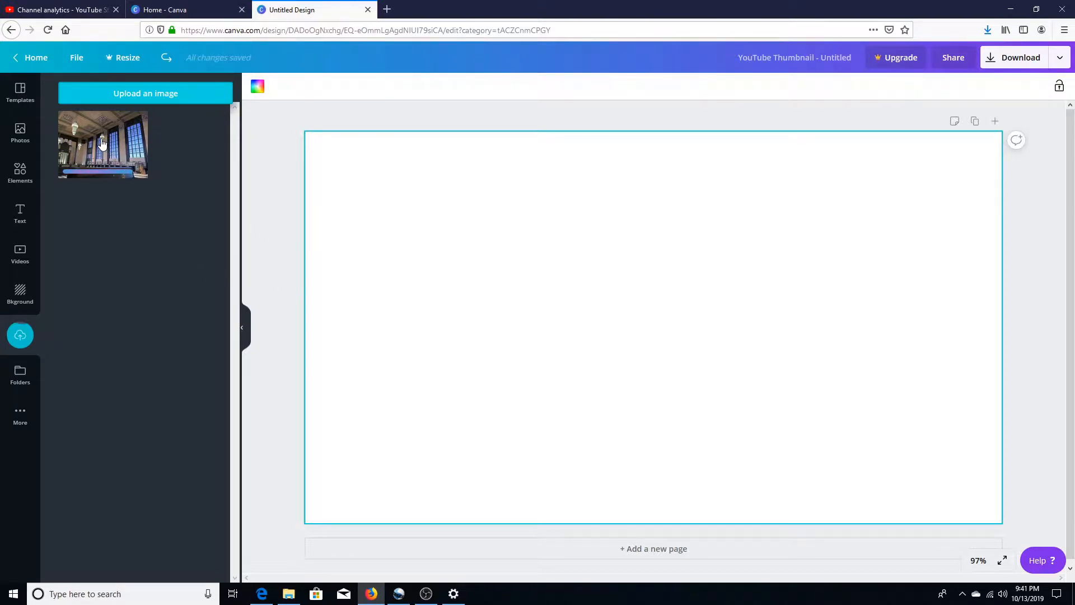
Step: Place the uploaded hall photo on the canvas and enlarge it until it covers the whole thumbnail
drag(102, 144, 386, 192)
drag(348, 163, 300, 131)
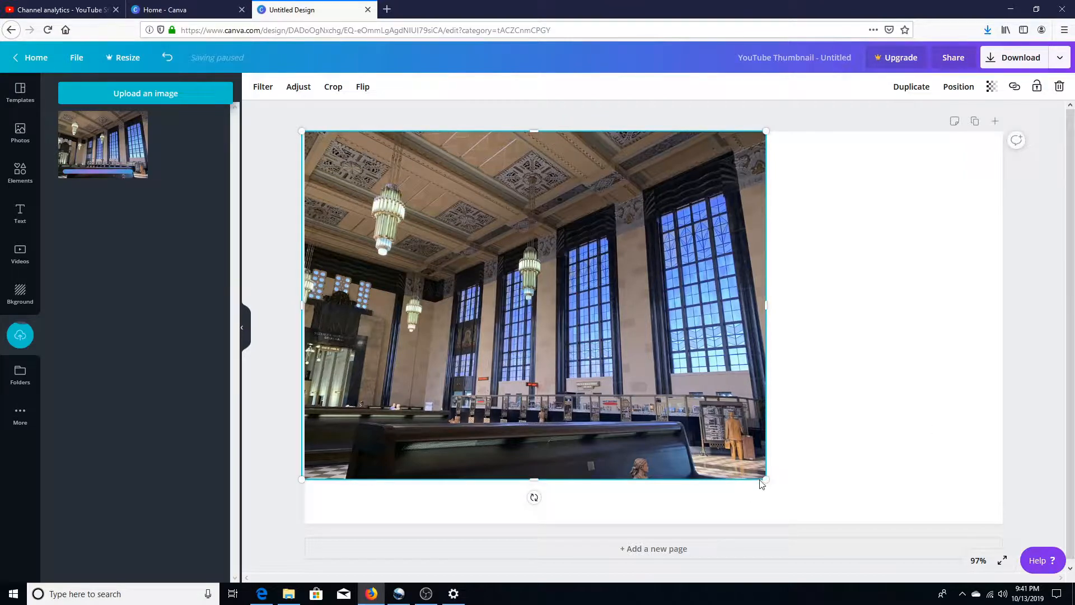
drag(759, 477, 835, 496)
drag(824, 327, 1000, 317)
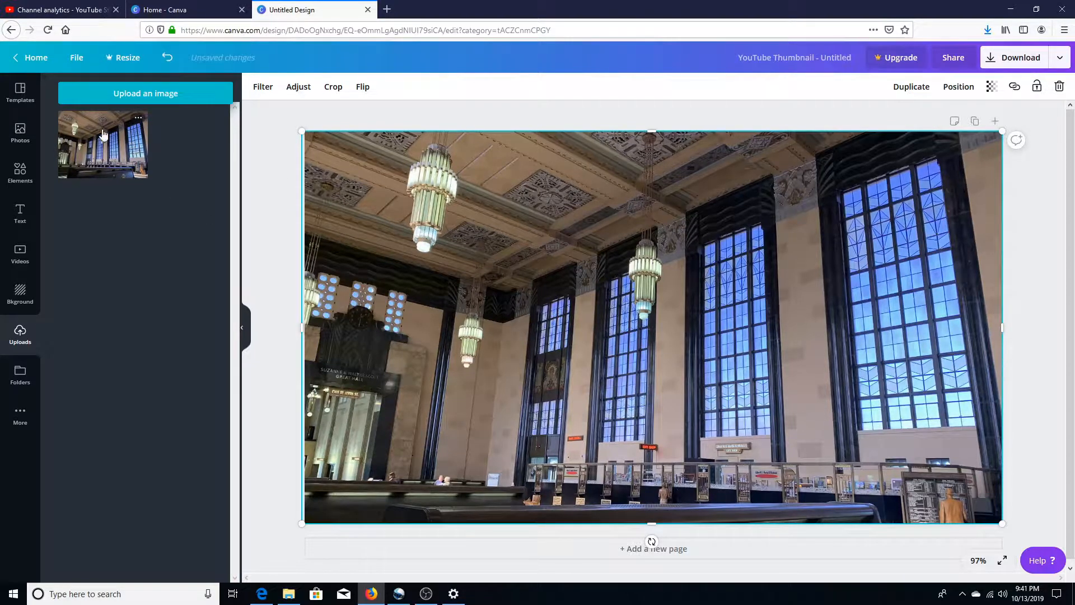
Step: Search the elements library for "youtube"
click(26, 177)
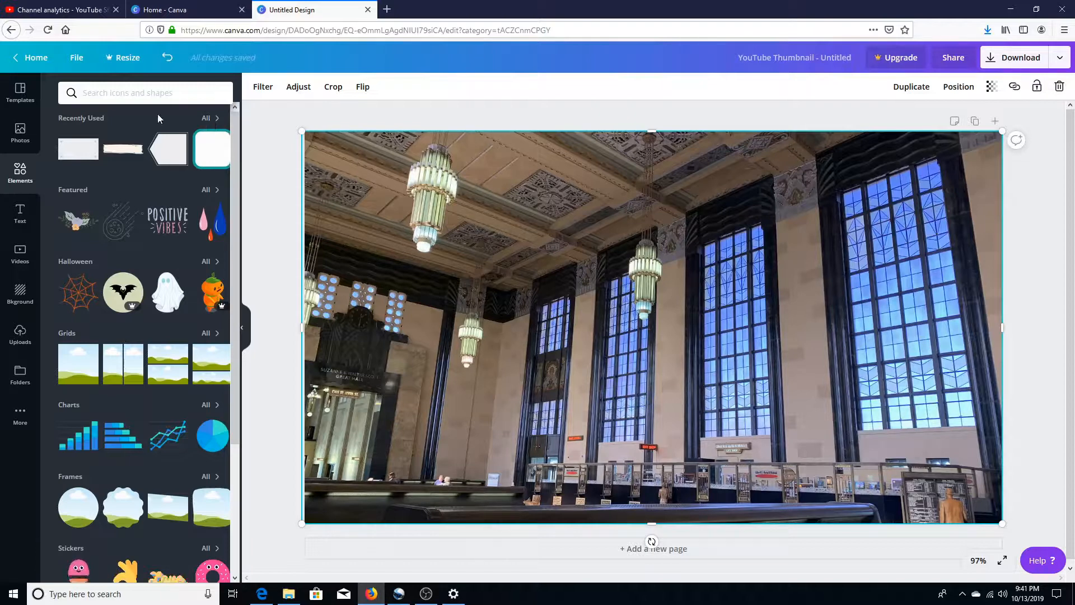
click(104, 87)
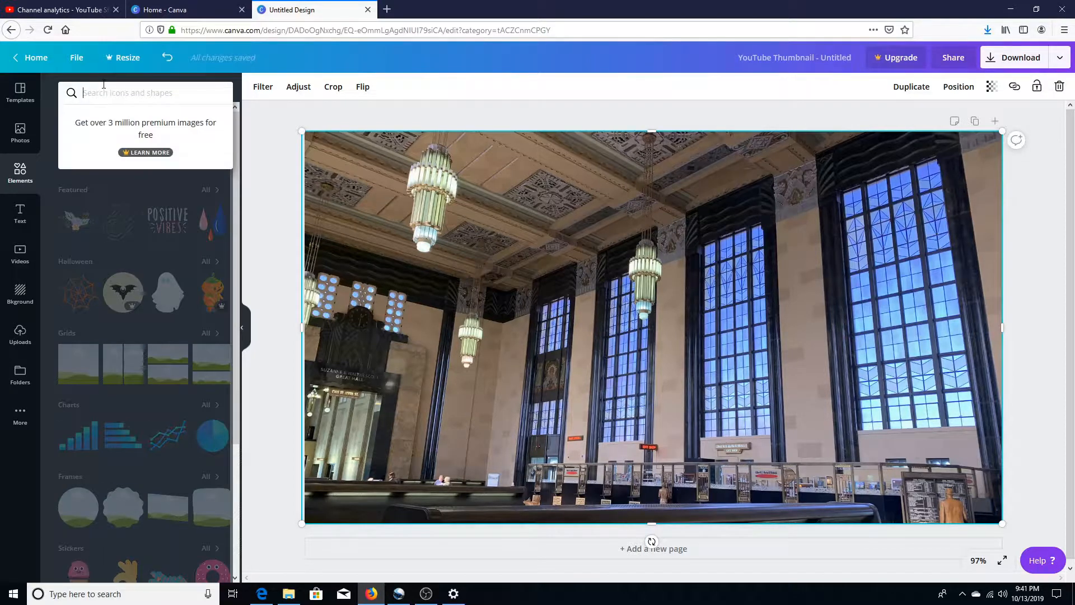
text(youtue)
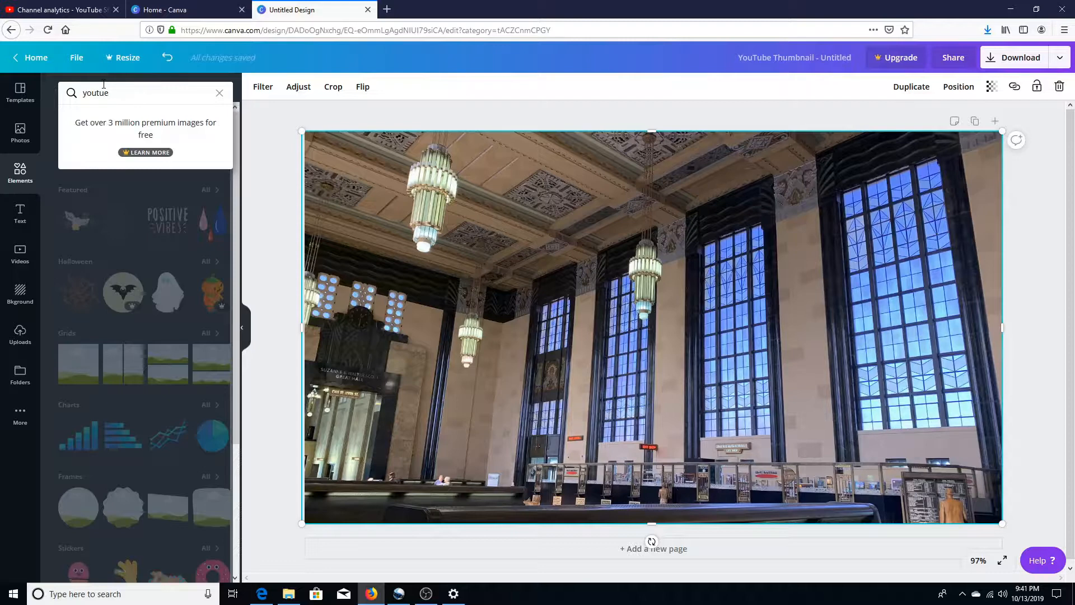
key(BackSpace)
text(be)
key(Return)
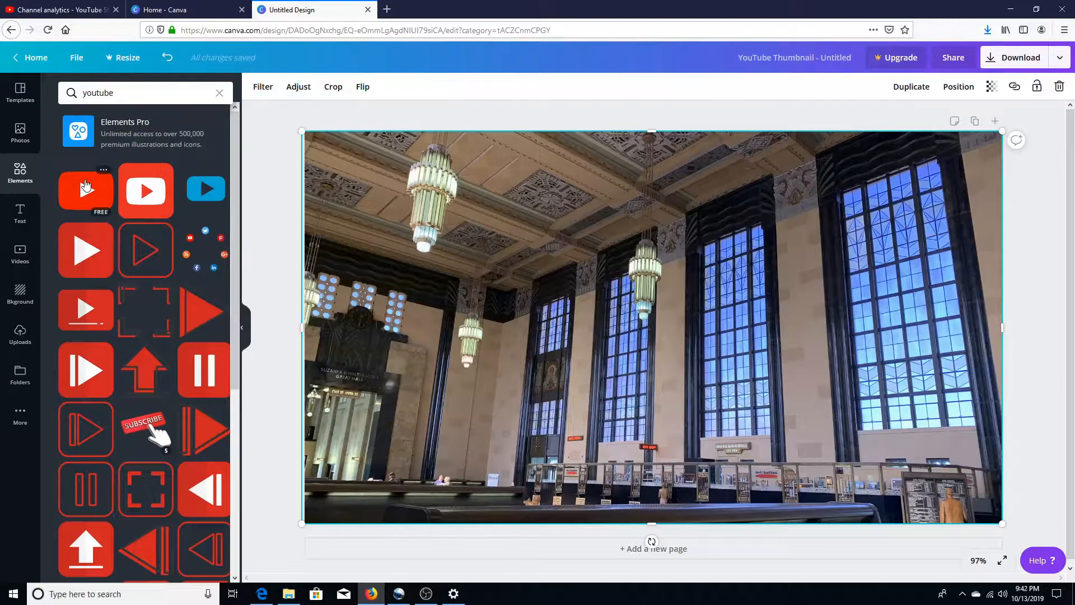
Step: Add the red YouTube play-button icon, shrink it and position it in the lower-left corner of the photo
drag(88, 194, 316, 251)
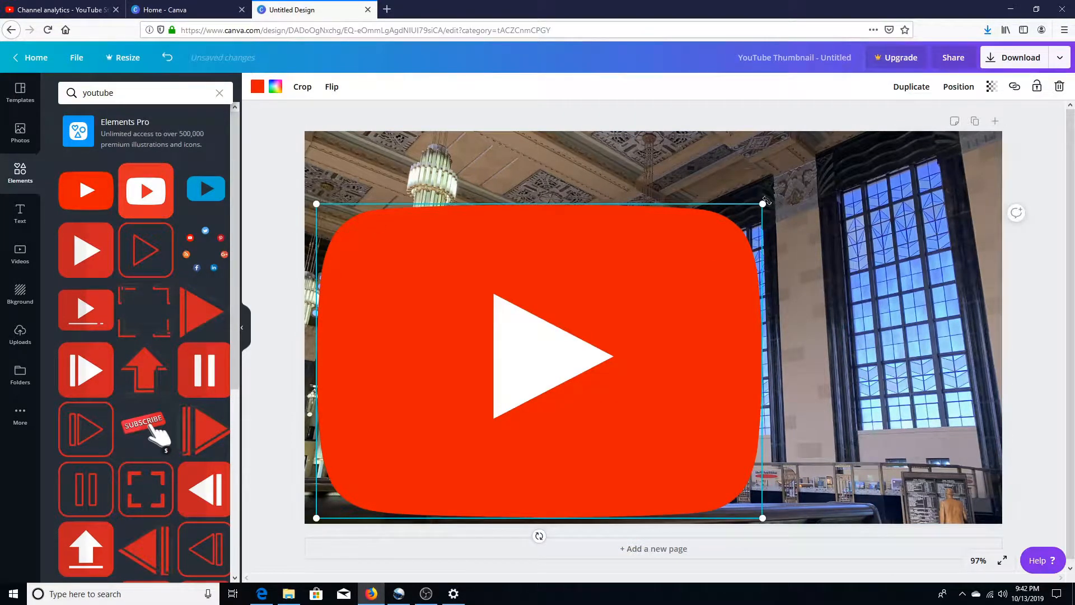
drag(763, 202, 479, 403)
drag(392, 504, 385, 499)
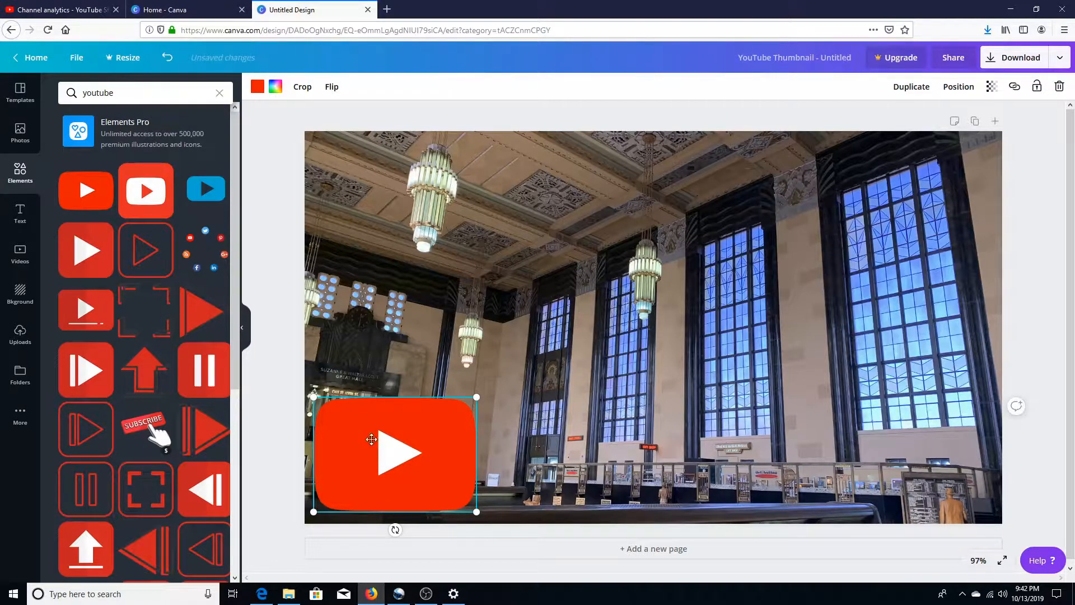
click(268, 259)
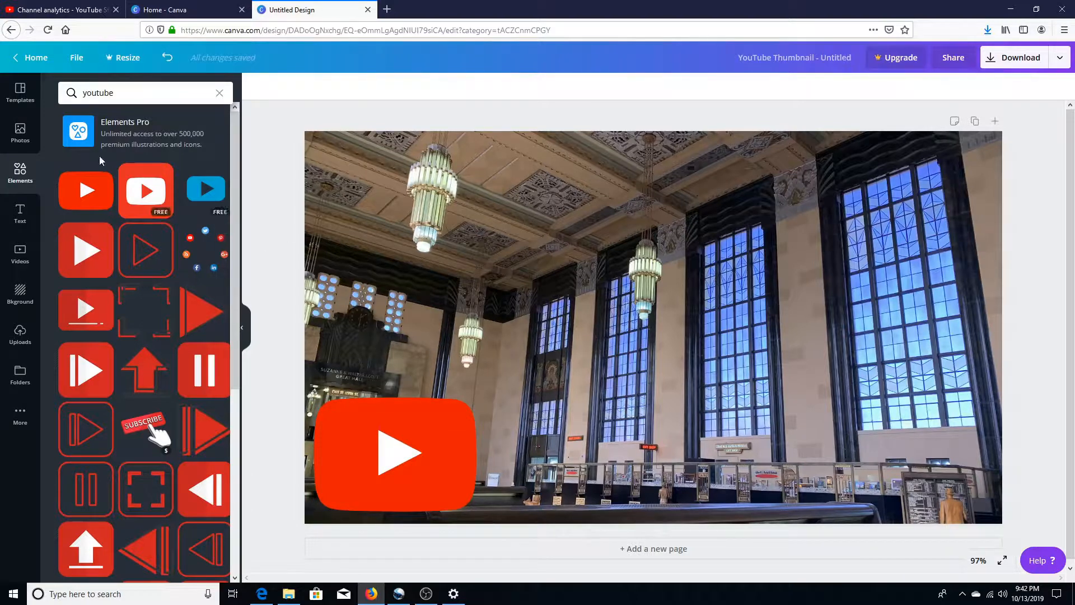
Step: Clear the element search and add the recently used light grey panel with four corner dots to the thumbnail
click(134, 99)
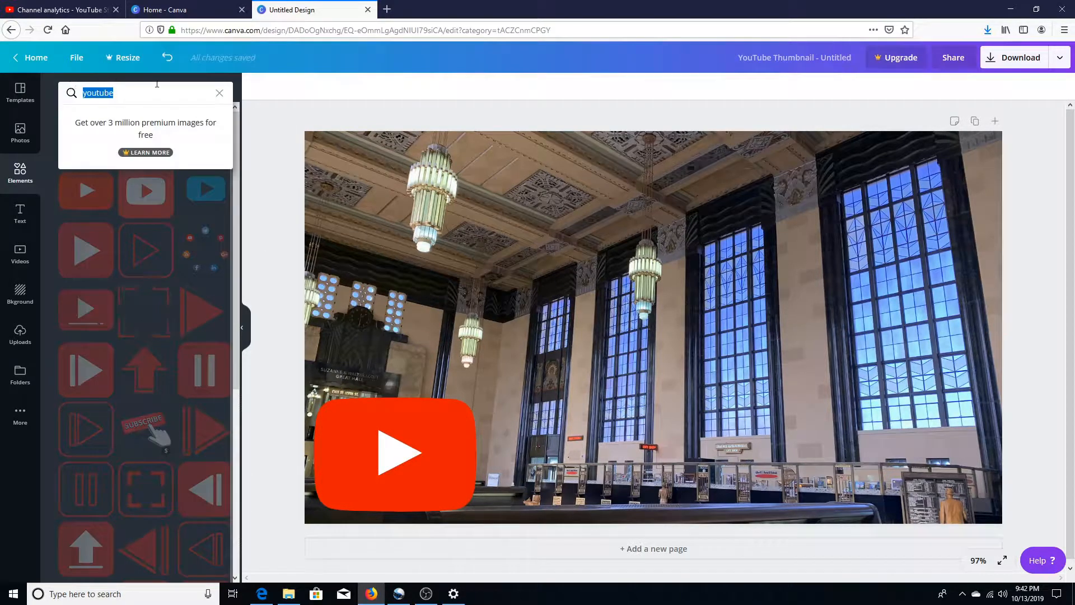
click(31, 147)
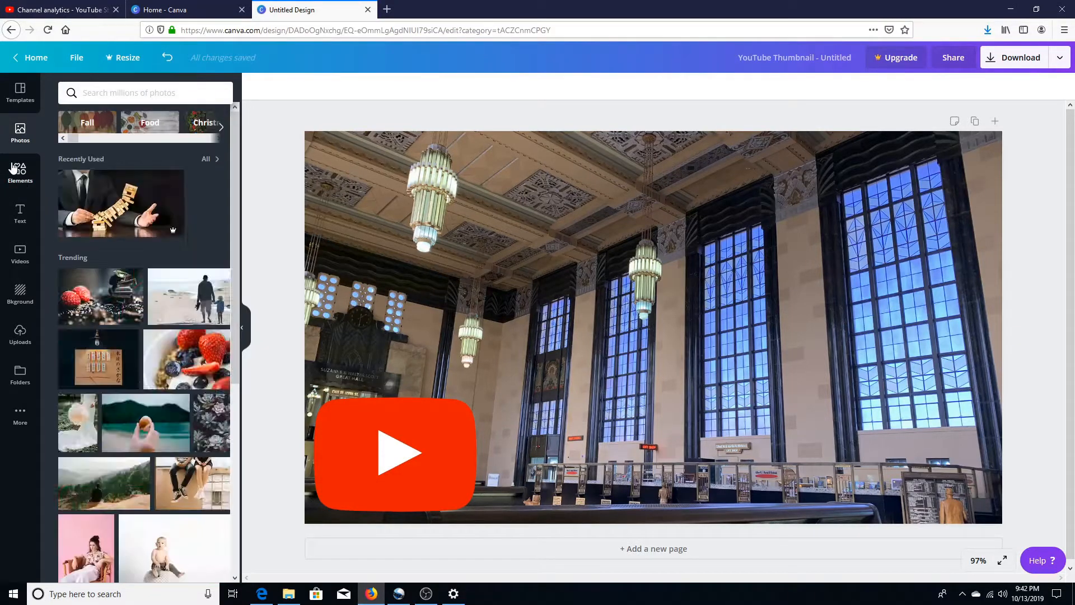
click(18, 169)
click(219, 94)
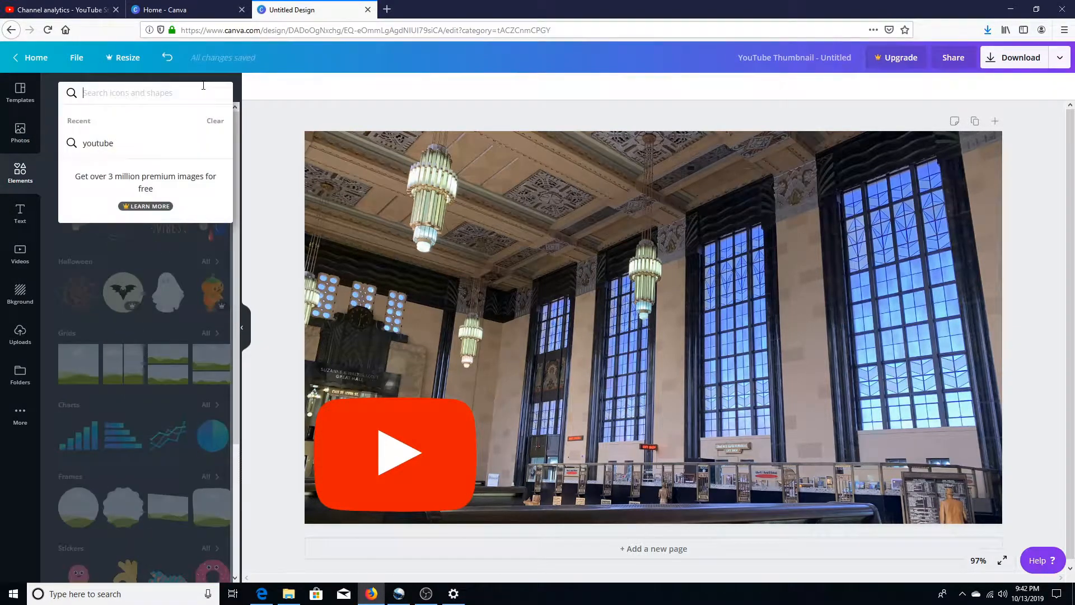
click(234, 284)
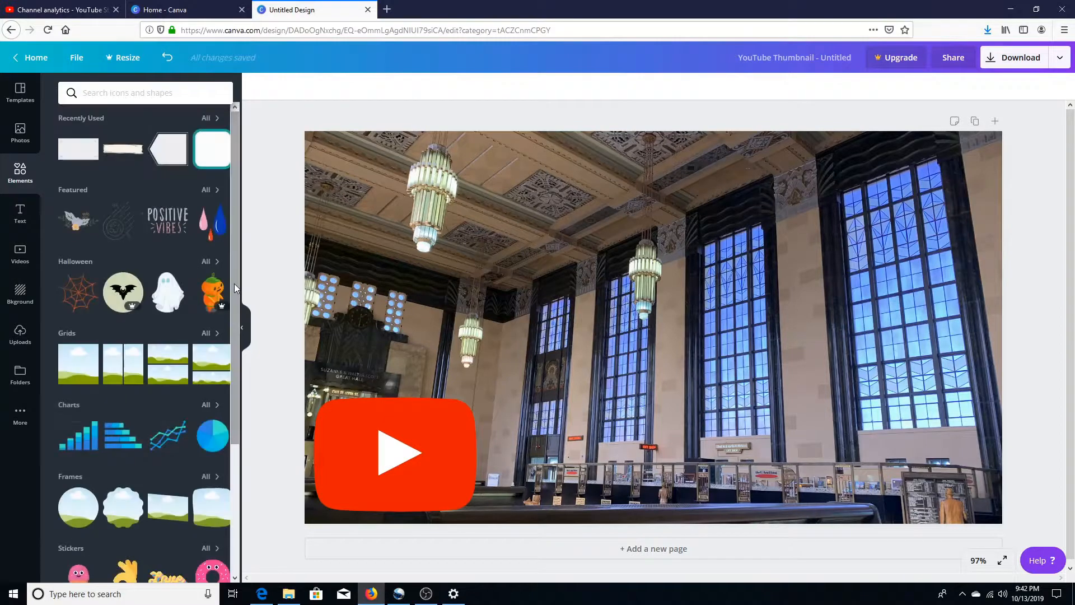
click(88, 151)
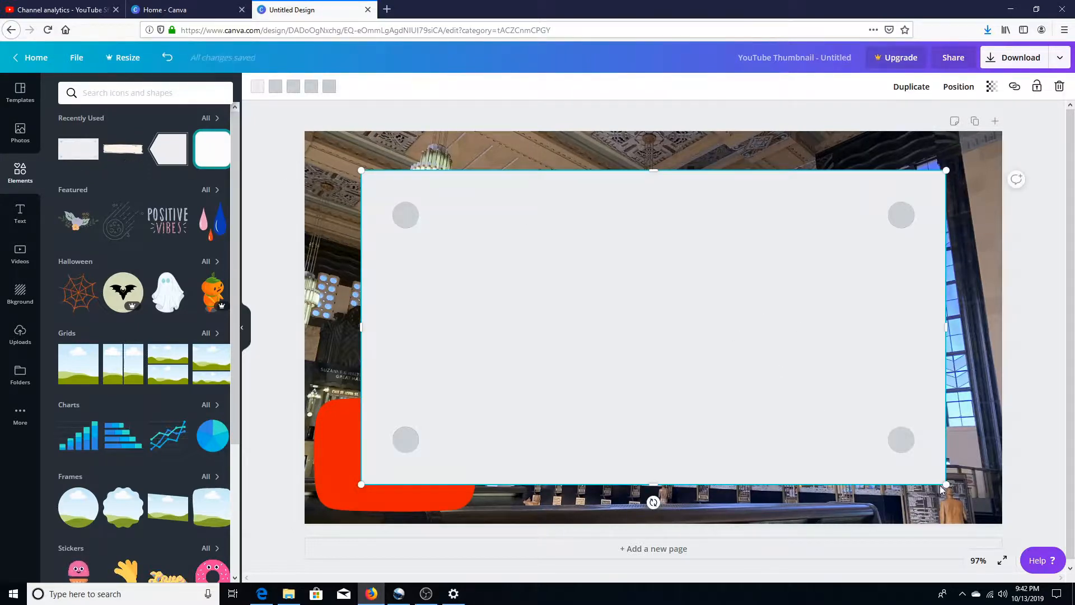
Step: Resize the grey panel into an upright rectangle about 436 high and place it in the photo's upper-left corner, above the YouTube icon
drag(944, 482, 582, 288)
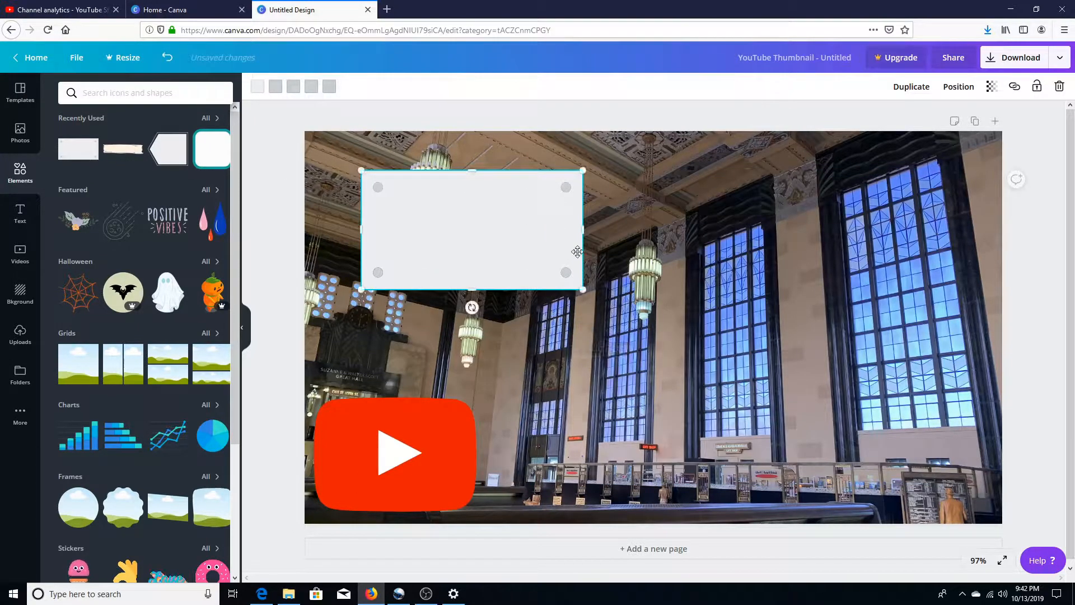
drag(581, 228, 527, 238)
drag(447, 289, 446, 373)
drag(456, 320, 410, 283)
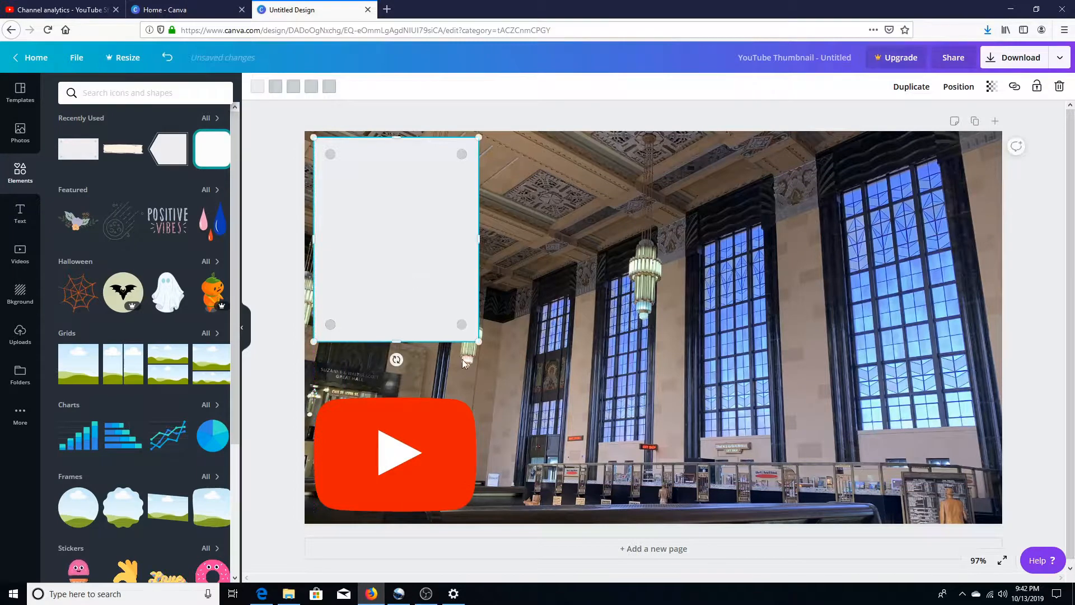
drag(398, 340, 398, 375)
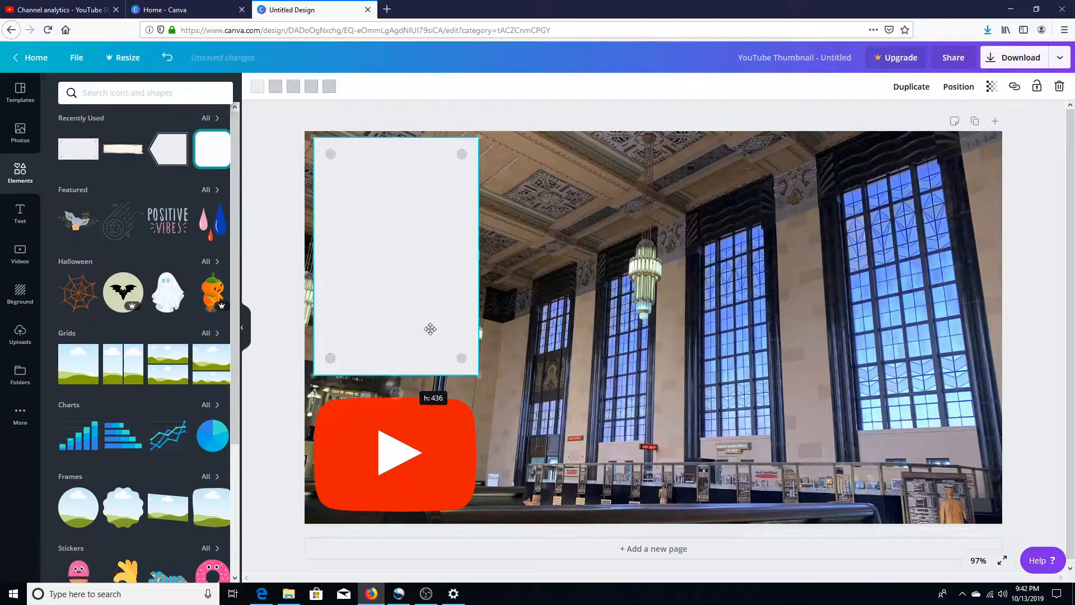
drag(476, 261, 494, 261)
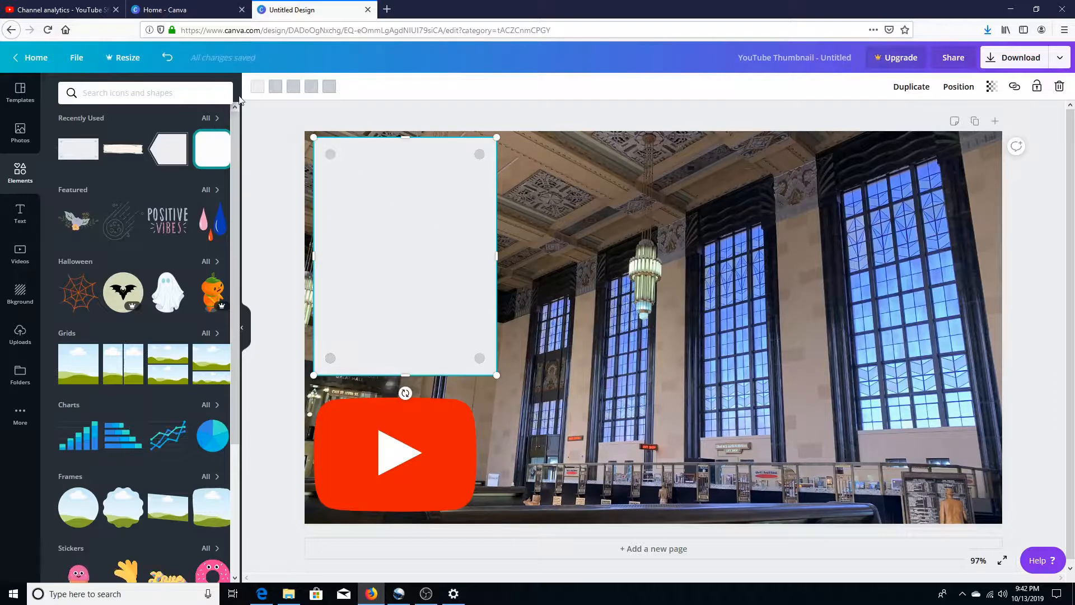
Step: Recolor the panel's background black, keeping its corner dots grey
click(256, 88)
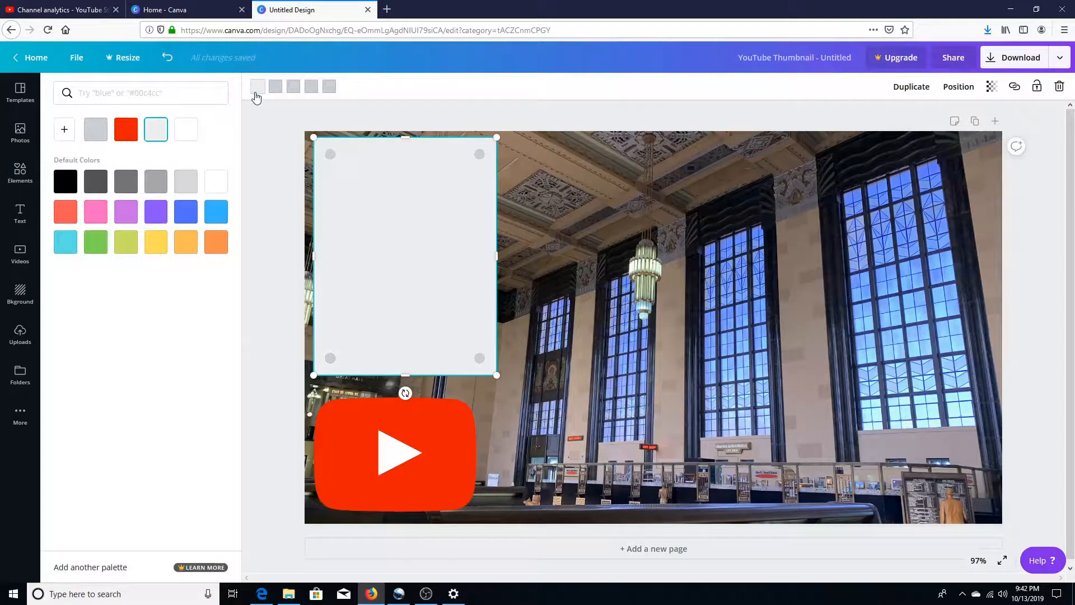
click(96, 212)
click(75, 190)
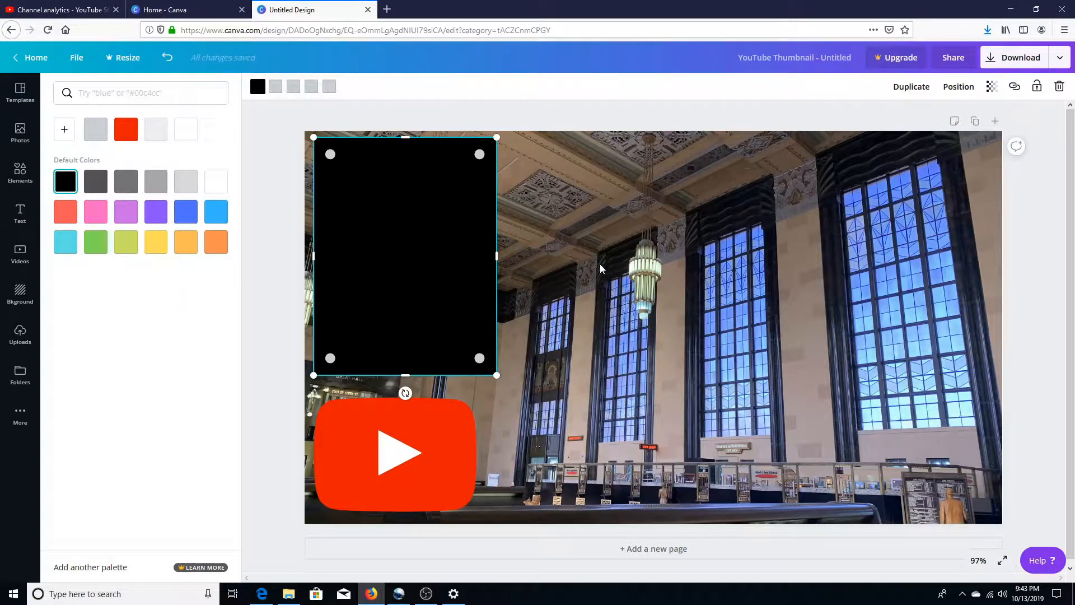
click(510, 333)
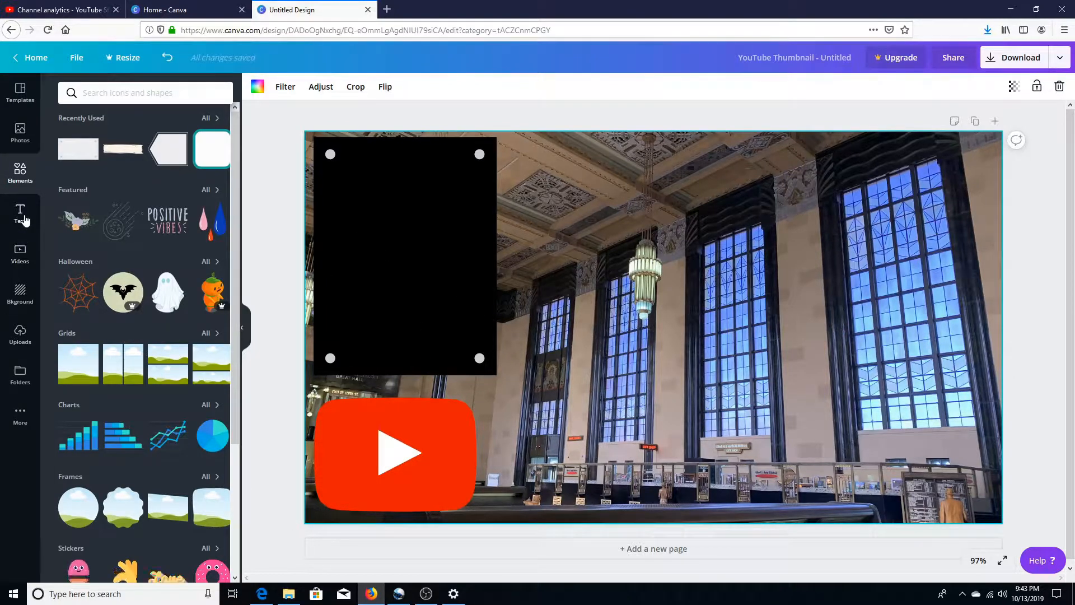
Step: Add a heading to the thumbnail and replace its placeholder text with "HOW TO MAKE THUMBNAILS"
click(22, 218)
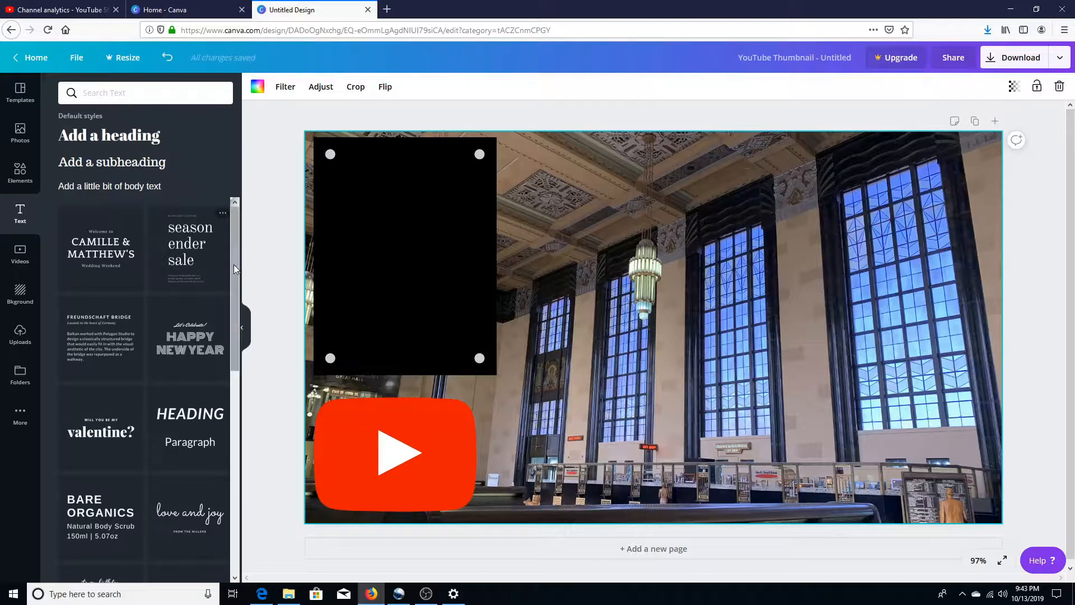
mouse_move(233, 264)
mouse_down()
mouse_move(256, 441)
mouse_move(235, 246)
mouse_up()
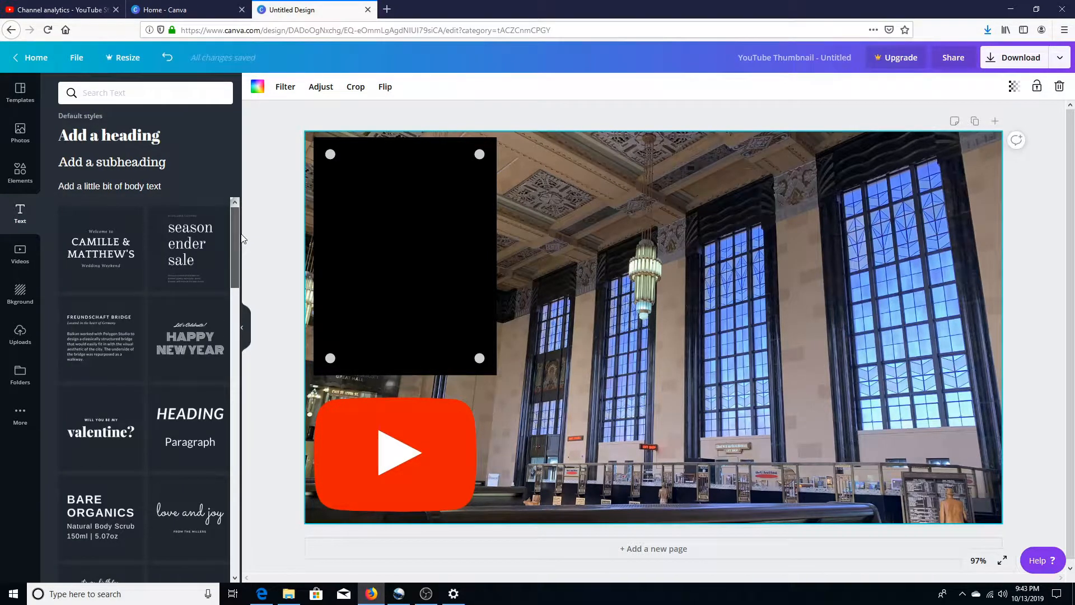
click(123, 141)
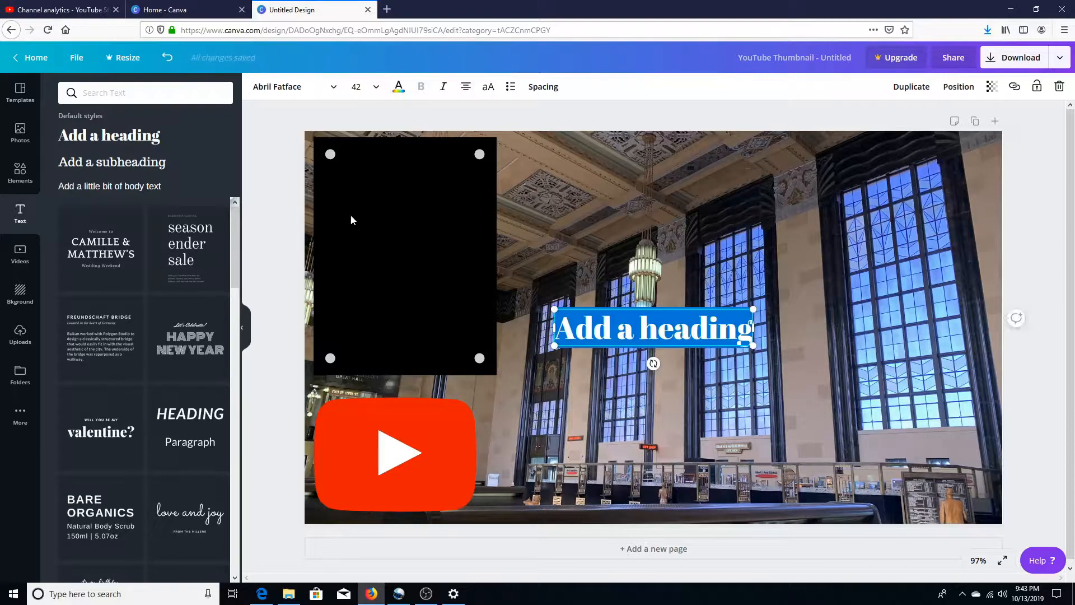
text(HOW)
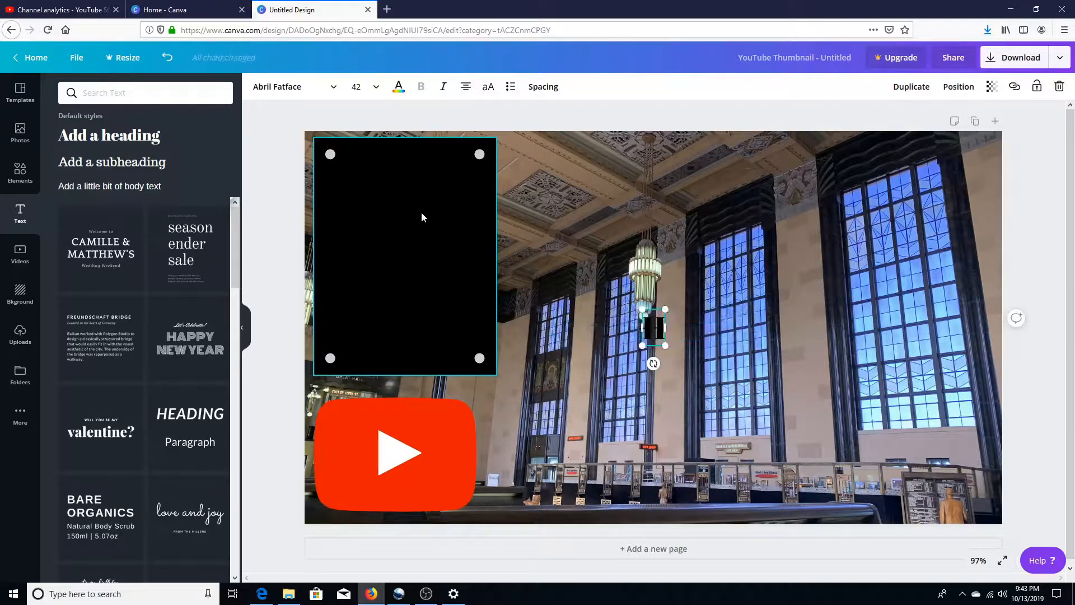
text( TO MAKE)
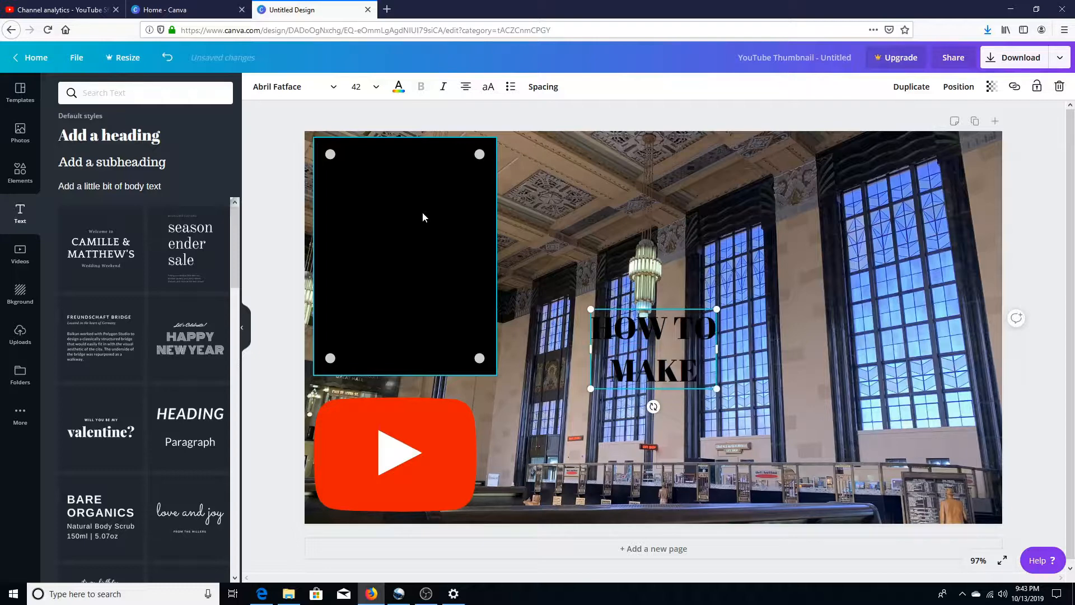
text( THUMBNA)
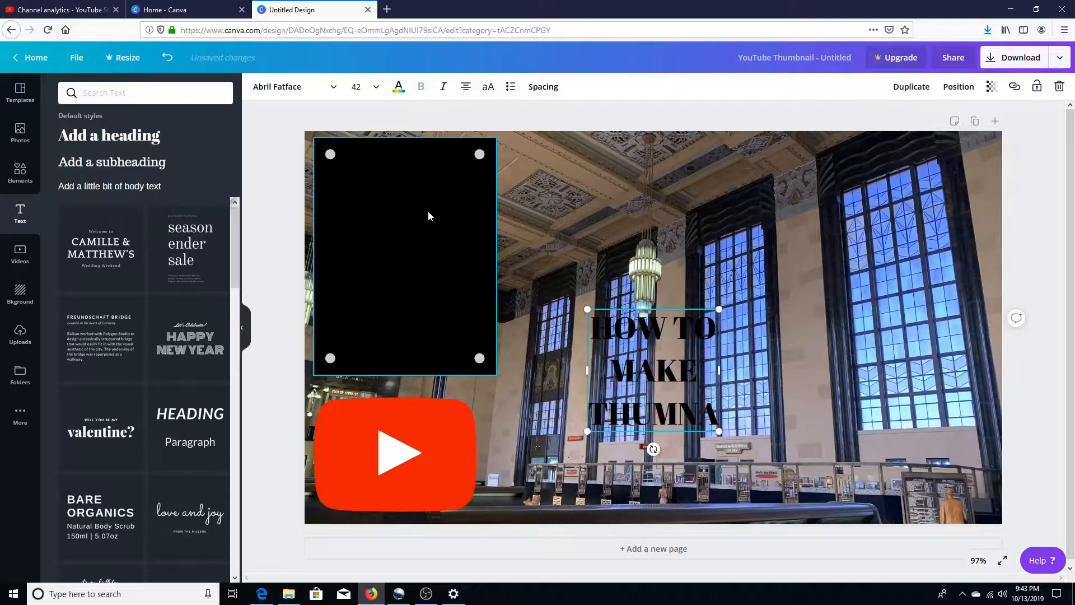
key(BackSpace)
key(BackSpace)
text(BNAILS)
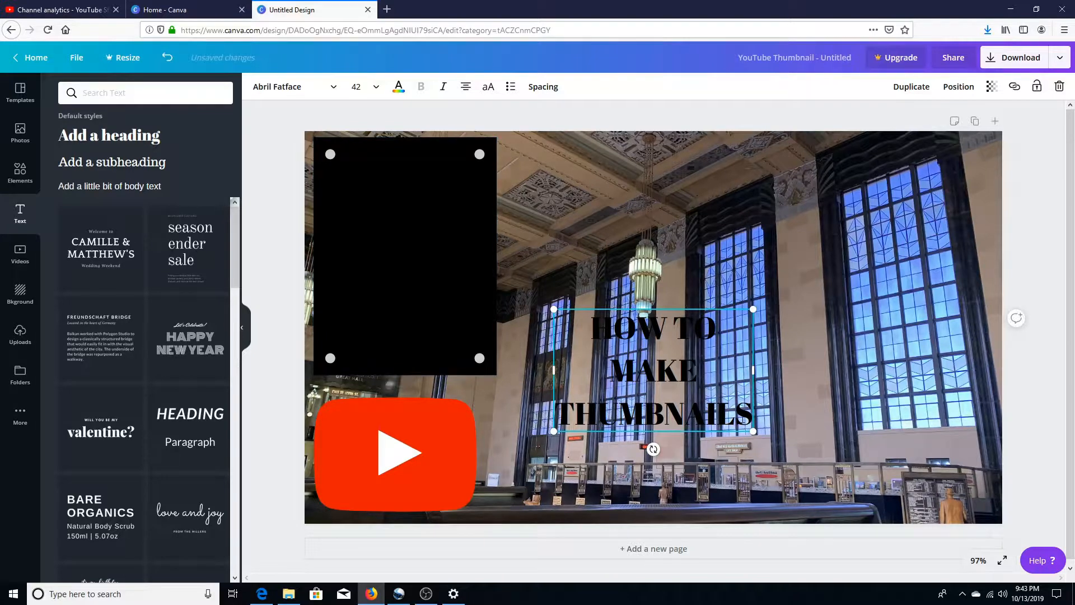
Step: Color the whole heading white and move it onto the black panel
key(ctrl+a)
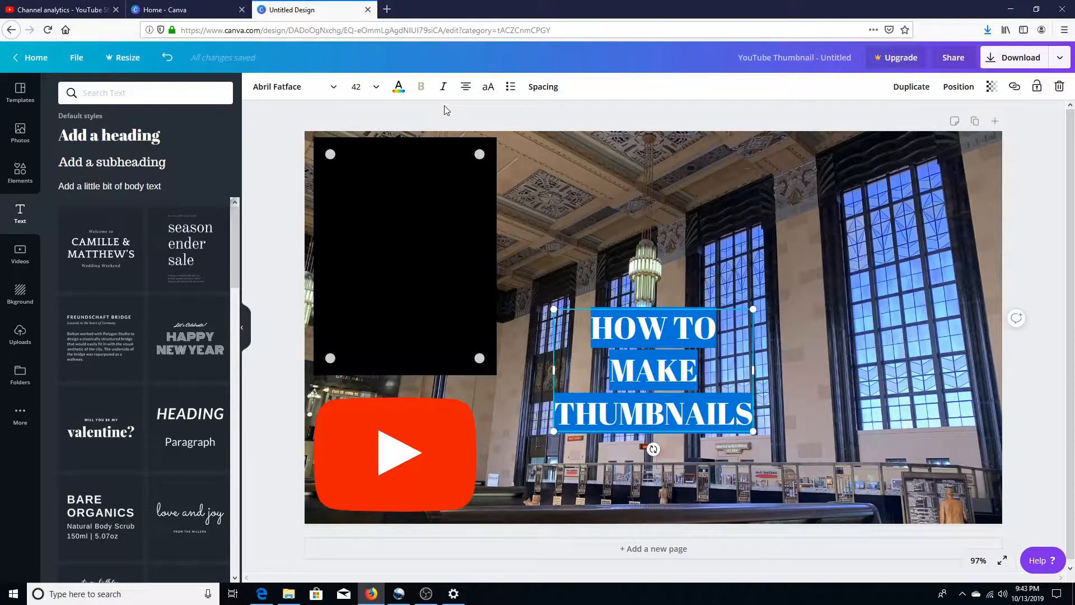
click(398, 91)
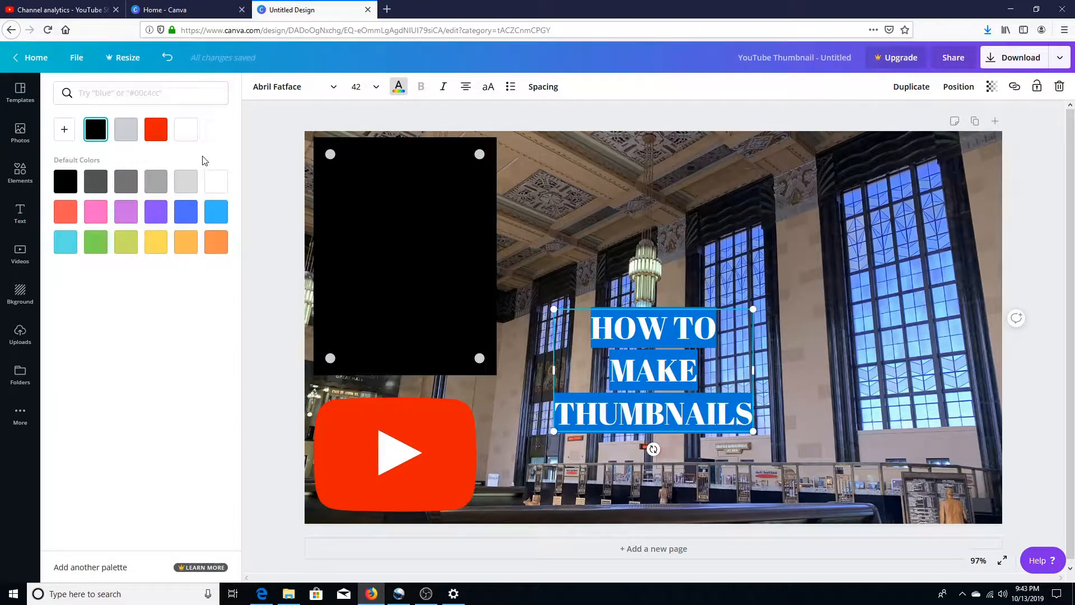
click(224, 182)
drag(725, 306, 480, 181)
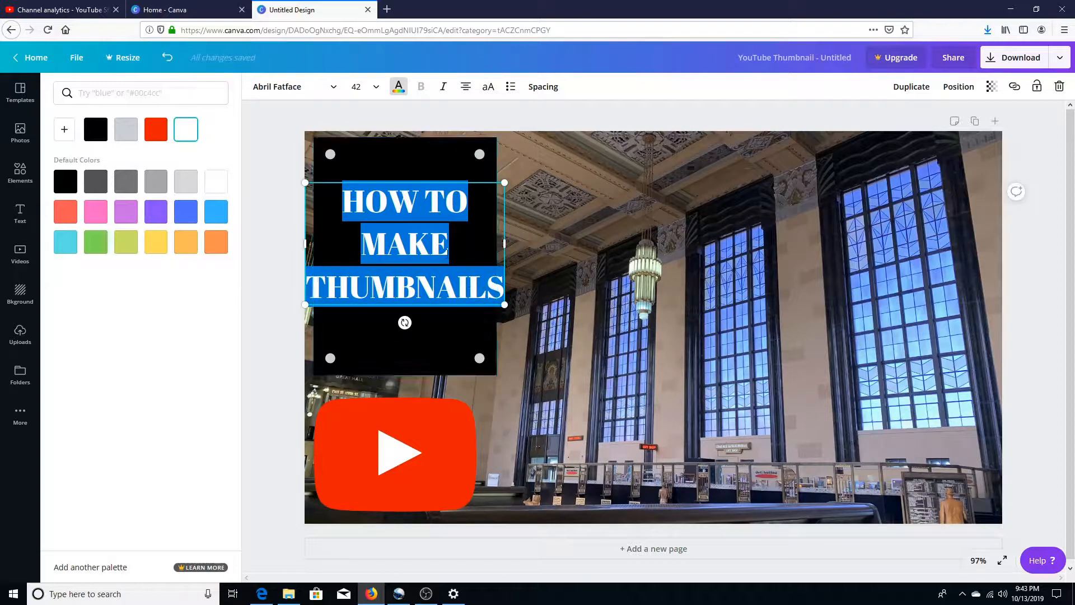
Step: Widen the black panel to the right beyond the heading's width and center the heading on it
click(475, 326)
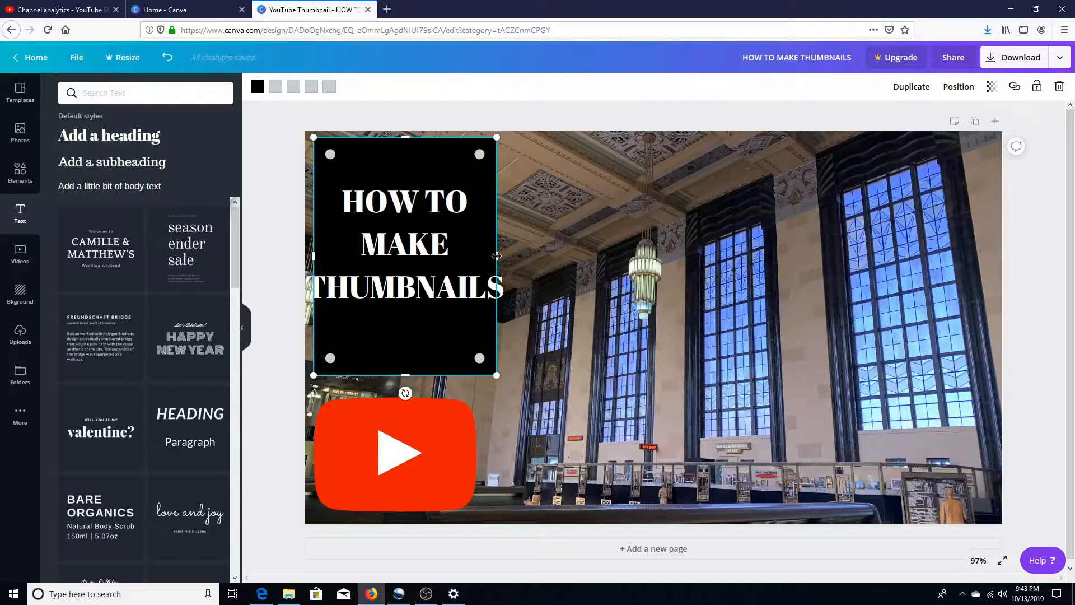
drag(496, 255, 539, 255)
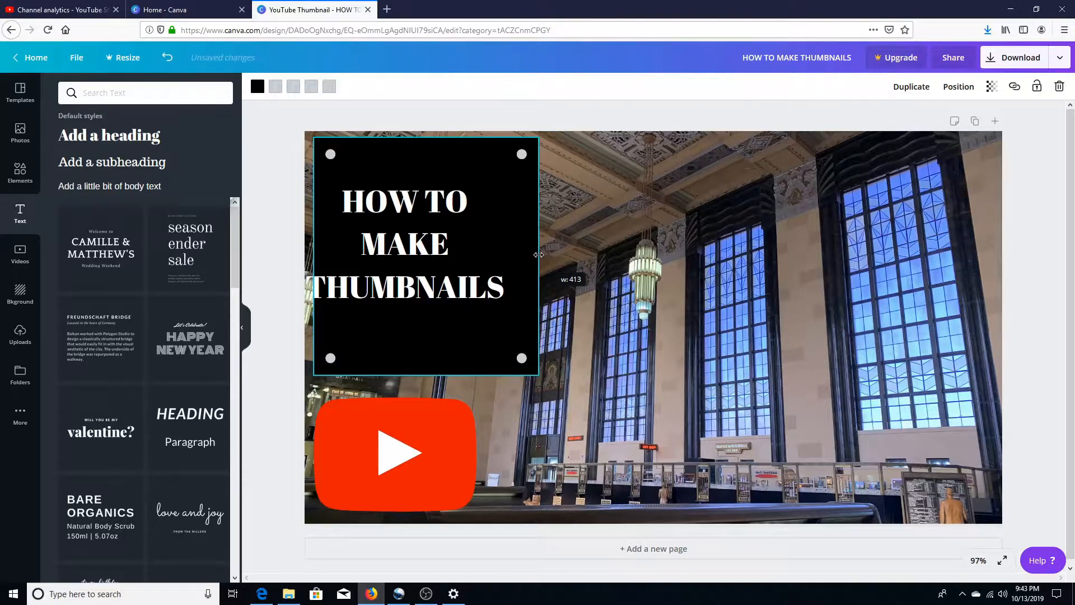
click(436, 247)
drag(437, 247, 453, 252)
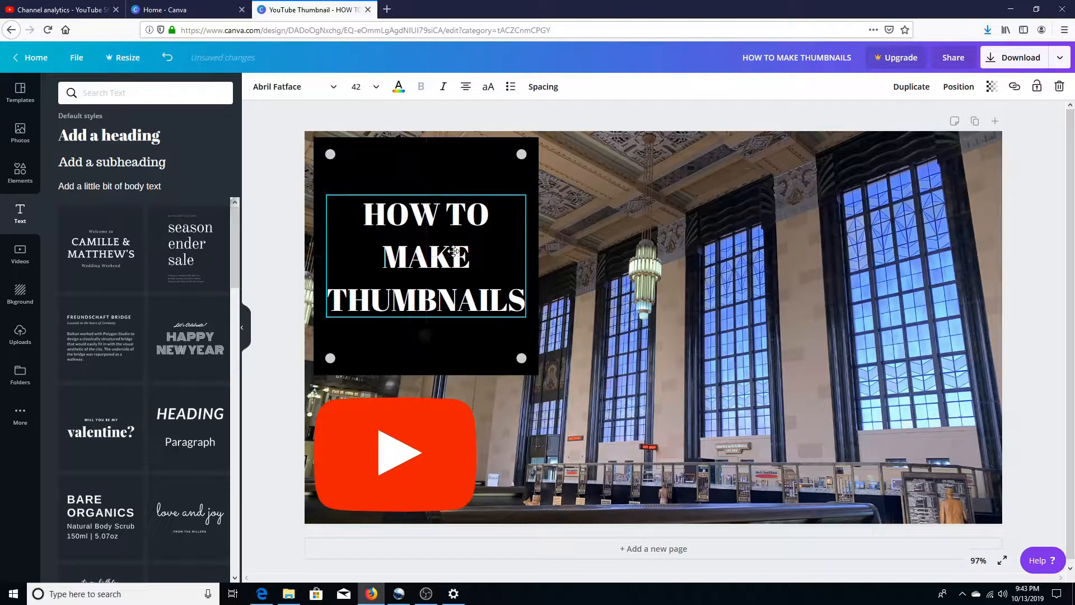
Step: Change the font of the entire heading to Chewy
double_click(503, 302)
click(502, 302)
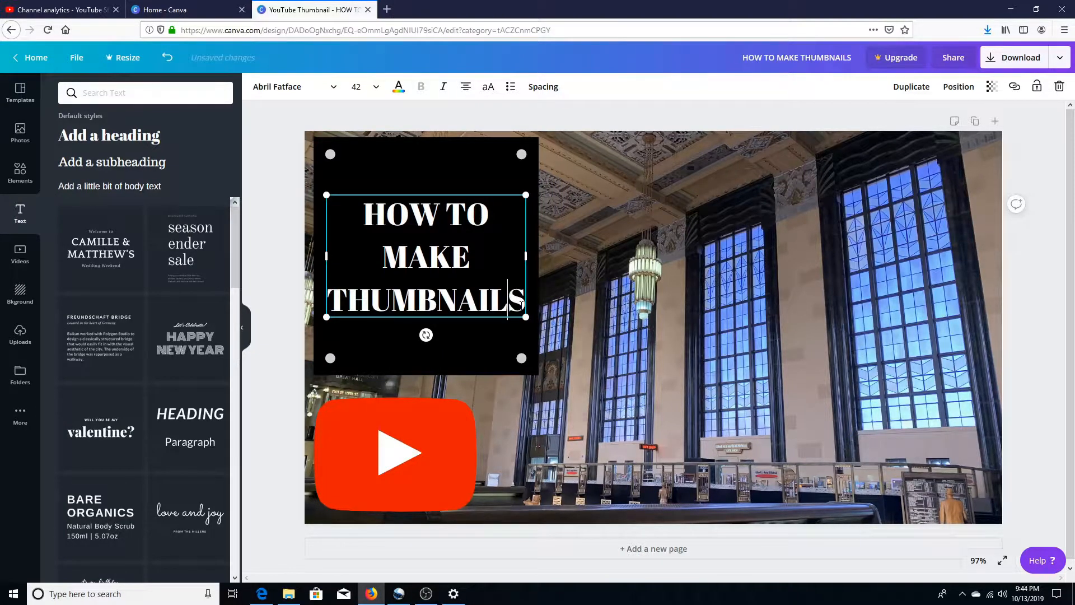
key(ctrl+a)
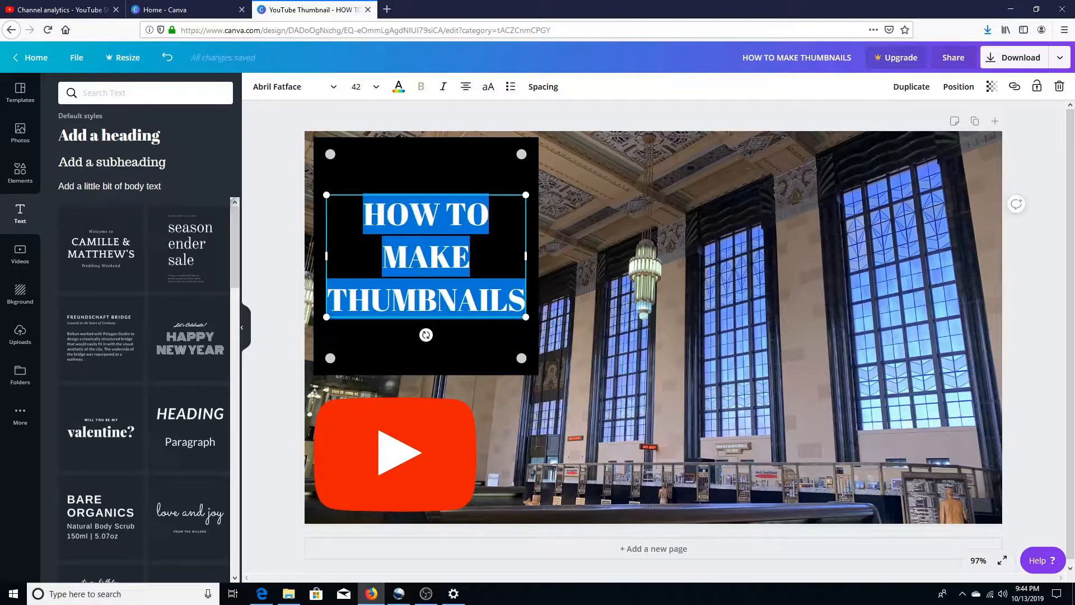
click(297, 90)
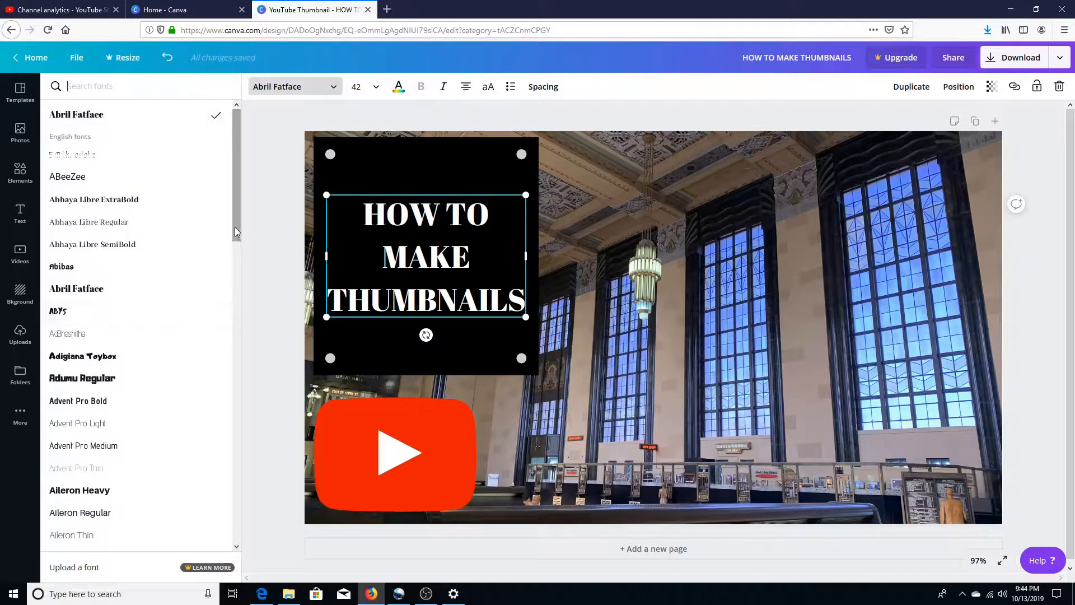
drag(234, 227, 240, 423)
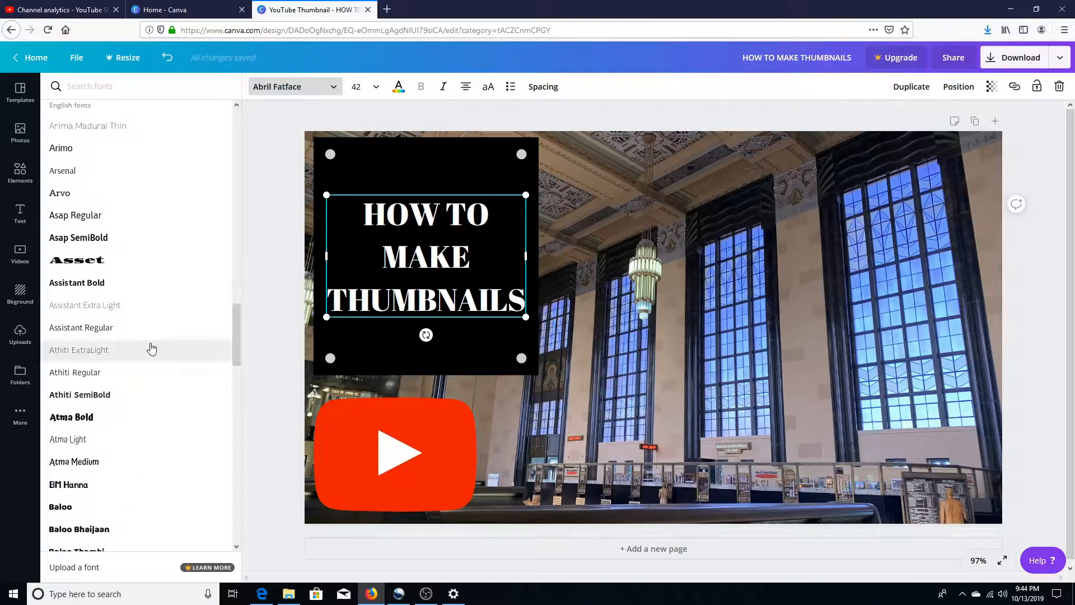
drag(238, 343, 243, 372)
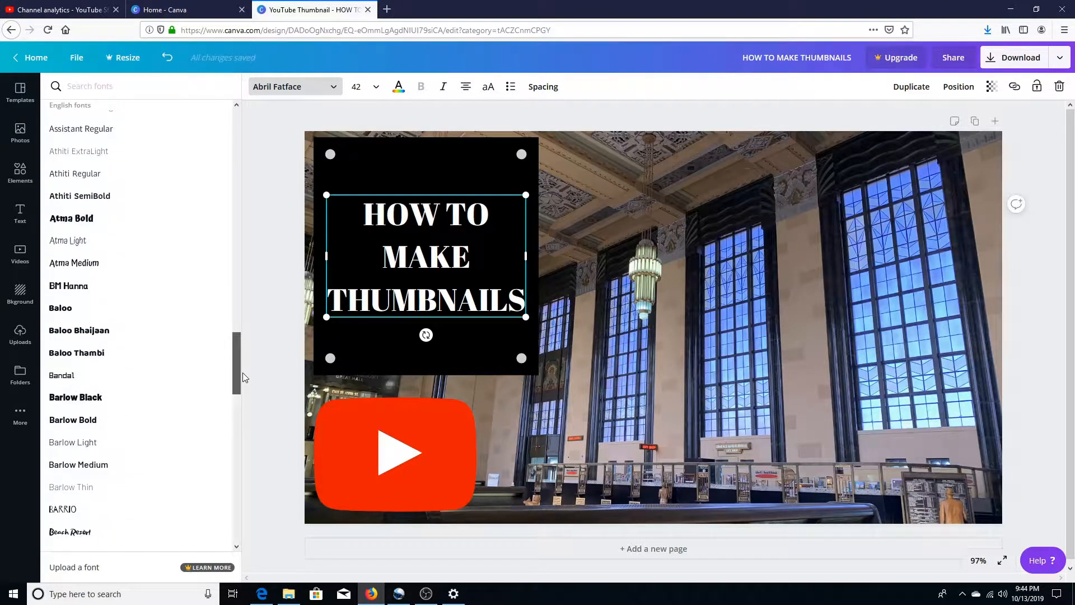
drag(243, 372, 244, 406)
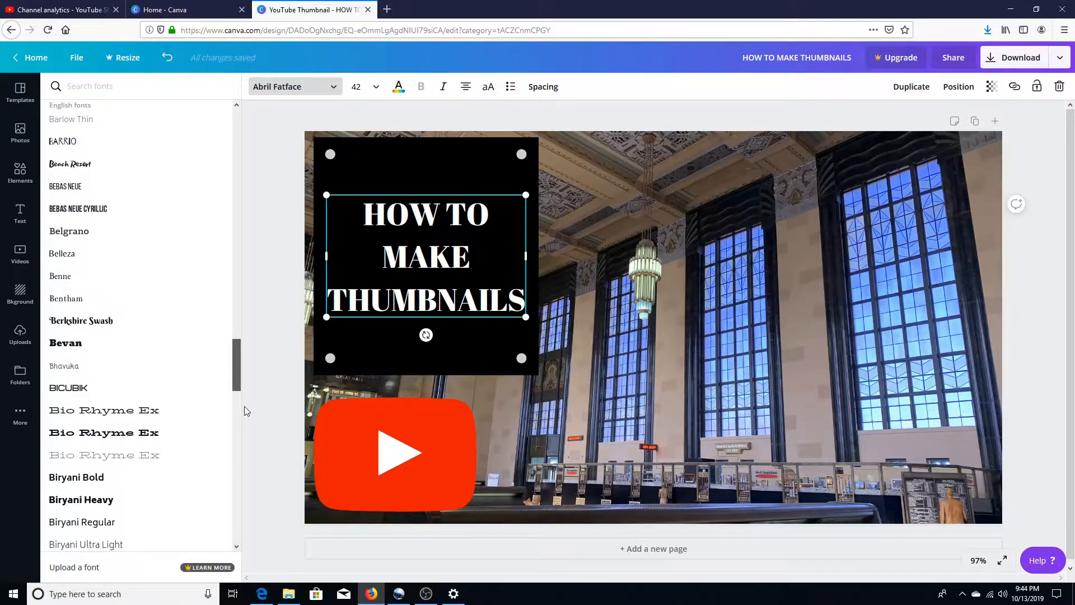
scroll(245, 420, down, 15)
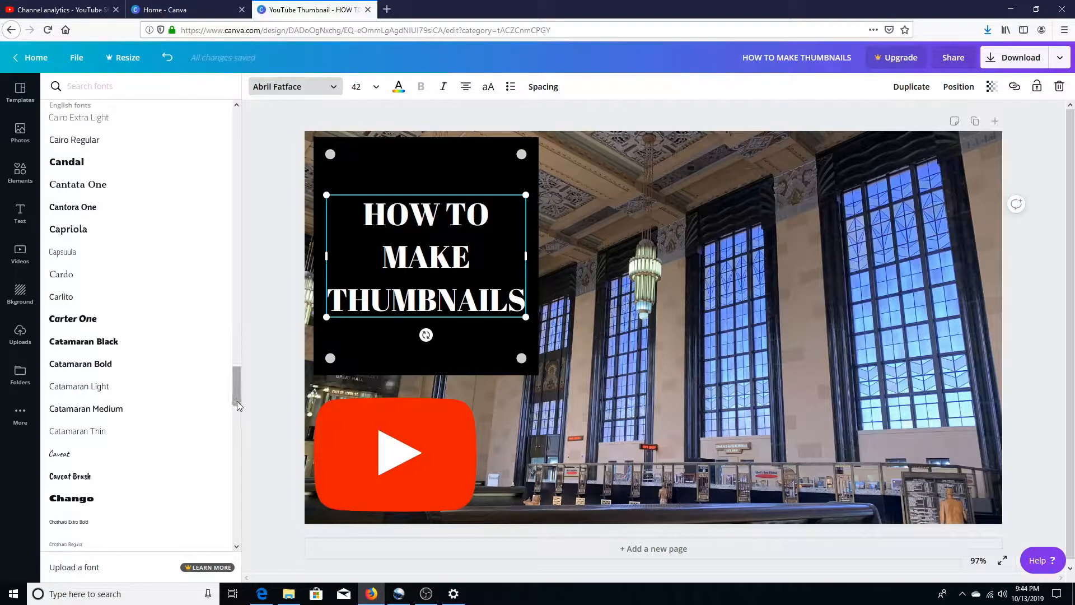
drag(236, 397, 240, 414)
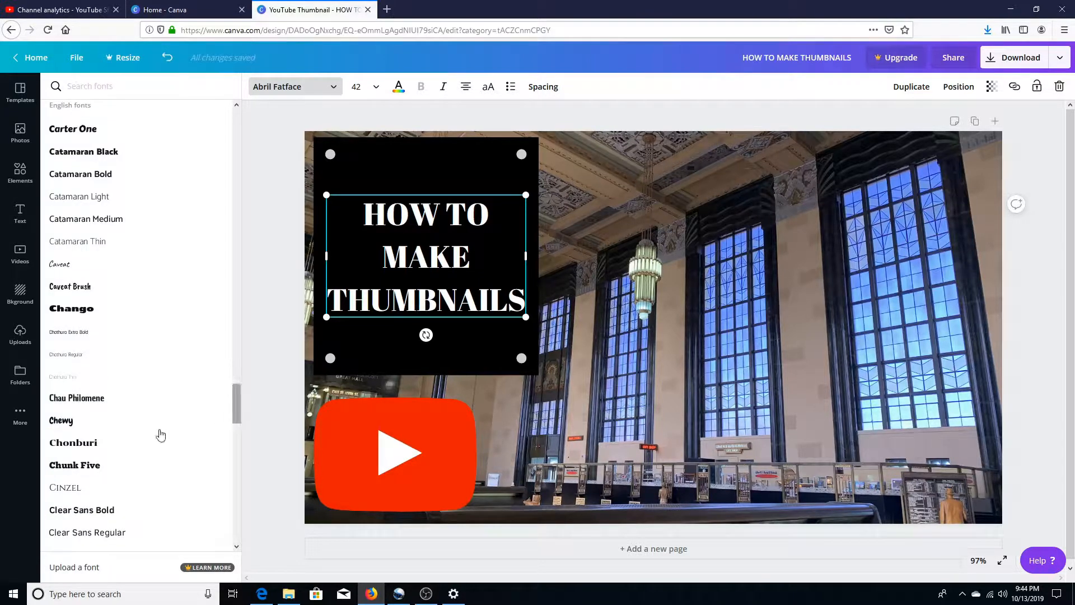
click(80, 422)
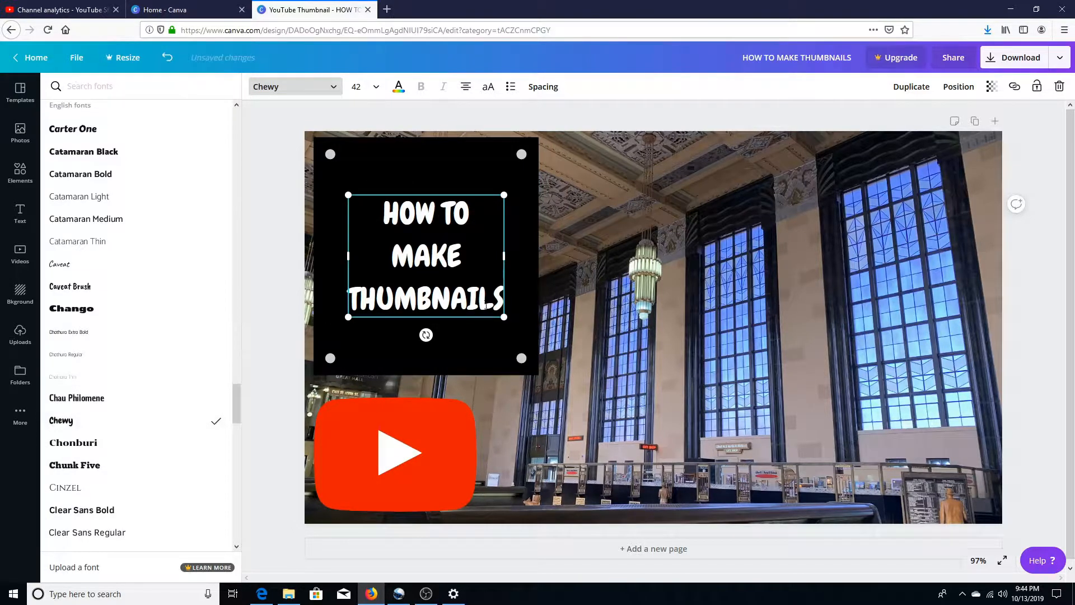
Step: Set the font size of the whole heading to 56
drag(495, 307, 350, 193)
click(376, 88)
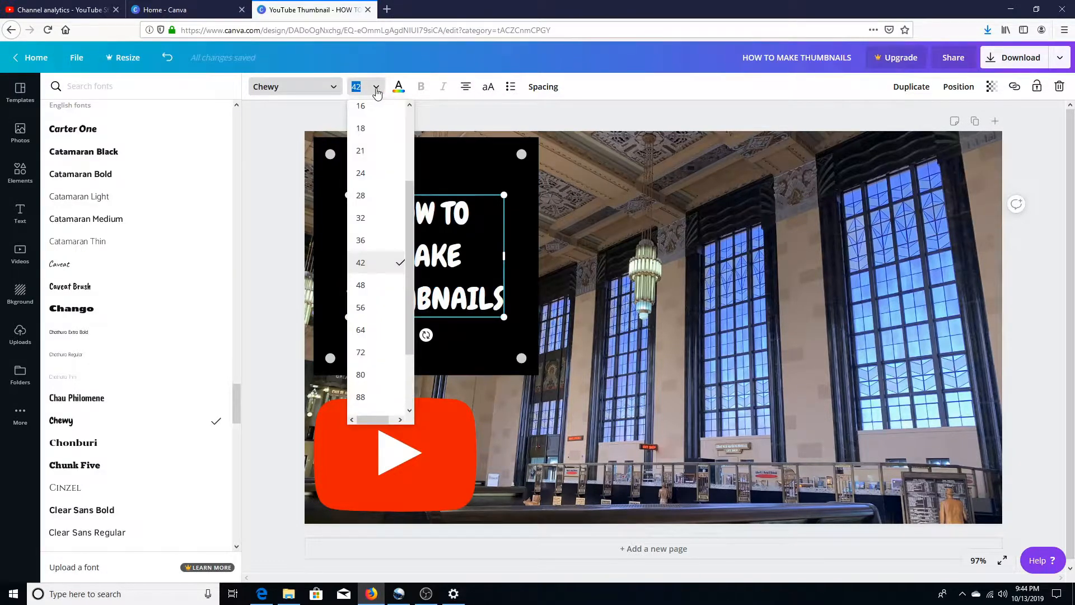
click(381, 329)
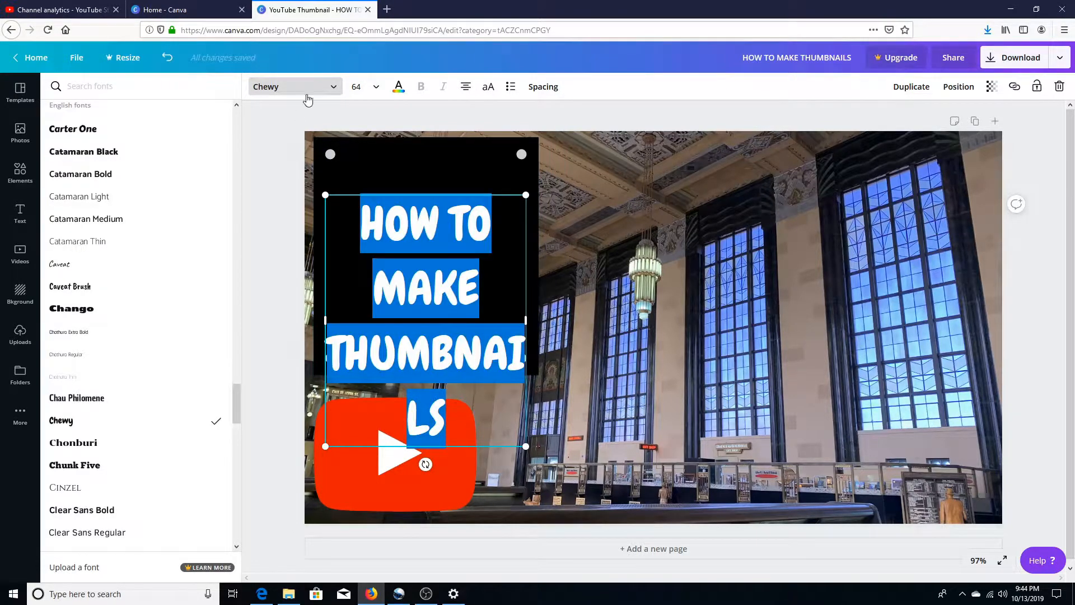
click(357, 87)
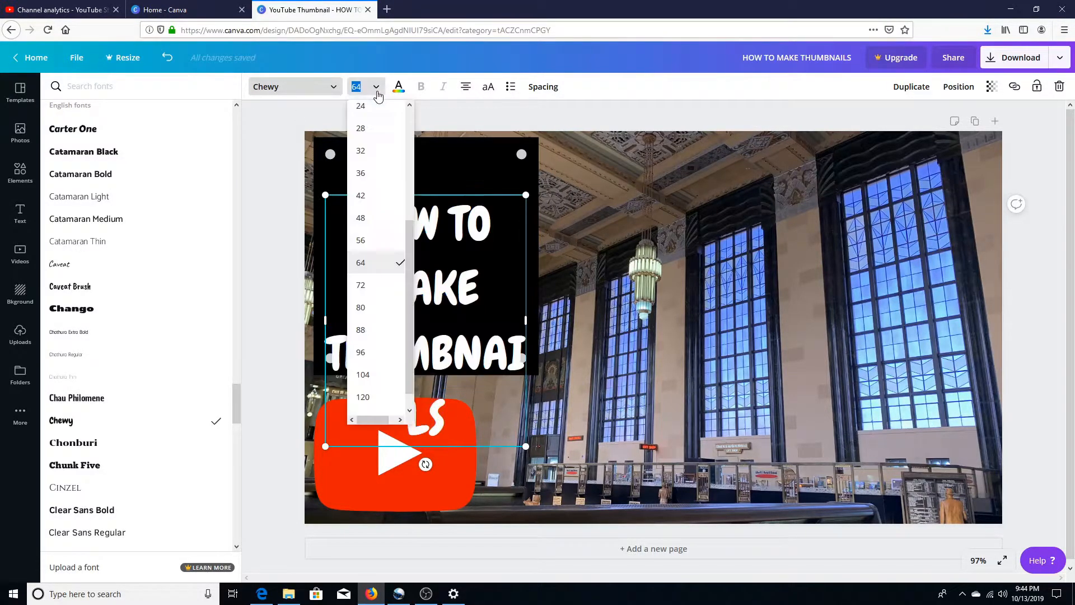
click(375, 239)
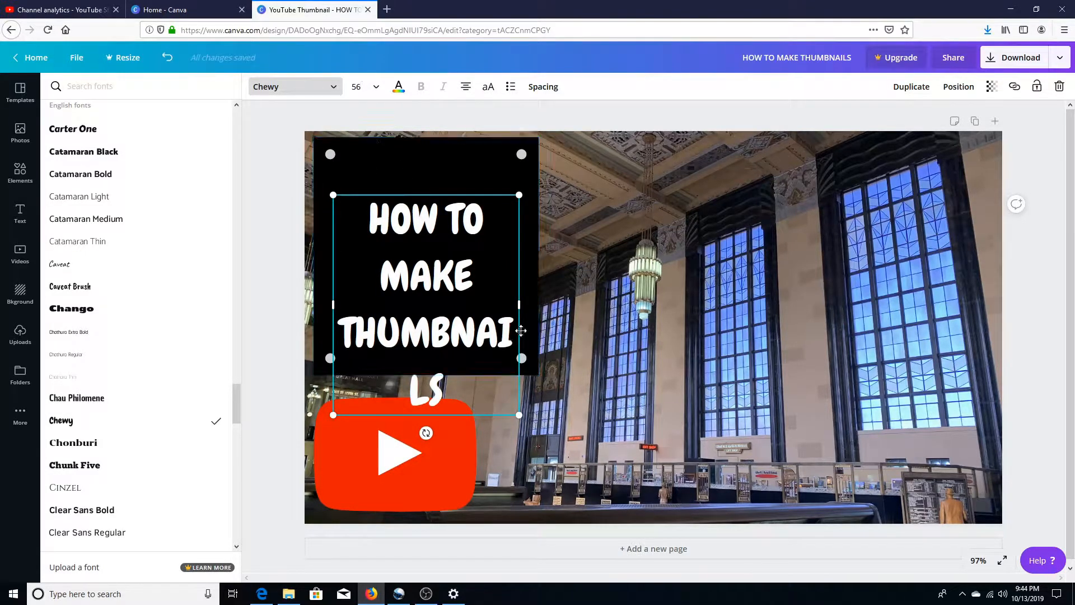
Step: Widen the heading's text box so THUMBNAILS fits on one line, and center the text on the black panel
drag(519, 303, 547, 303)
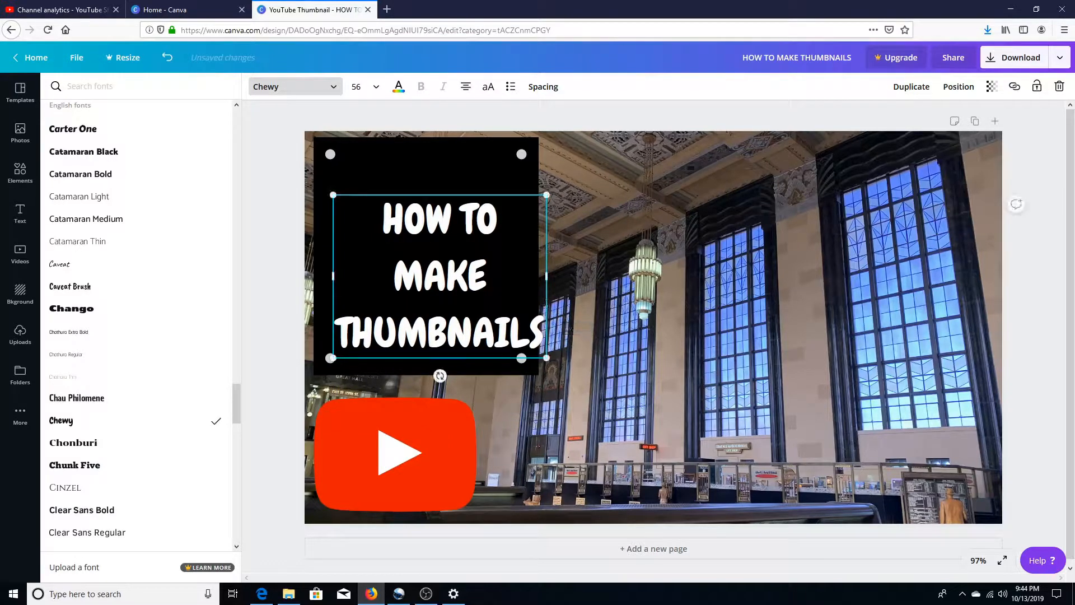
drag(501, 195, 486, 174)
click(612, 230)
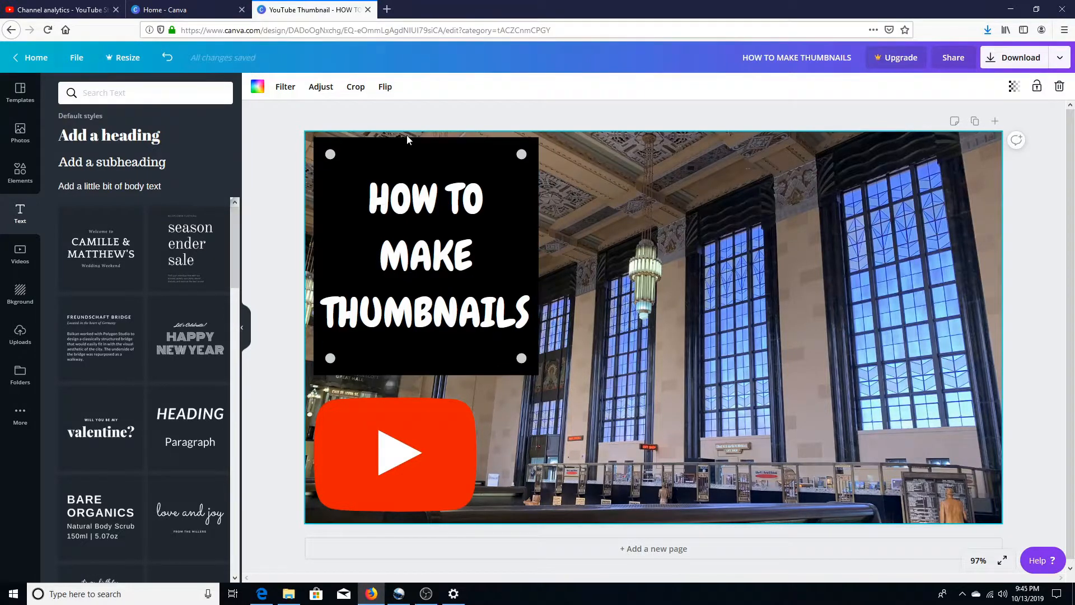
Step: Try the Greyscale filter on the background photo and undo it
click(284, 88)
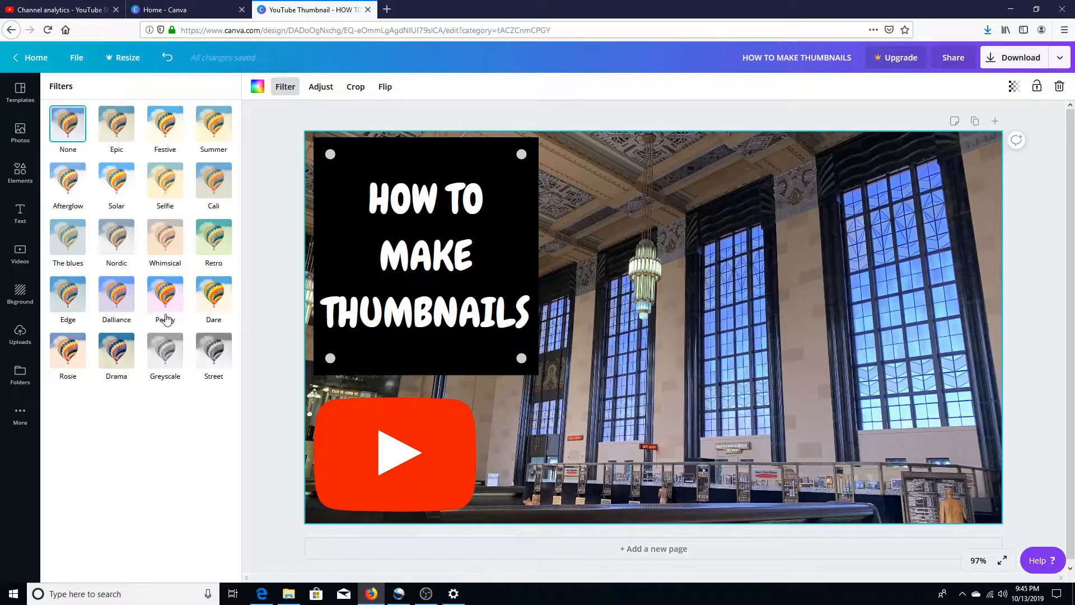
click(173, 355)
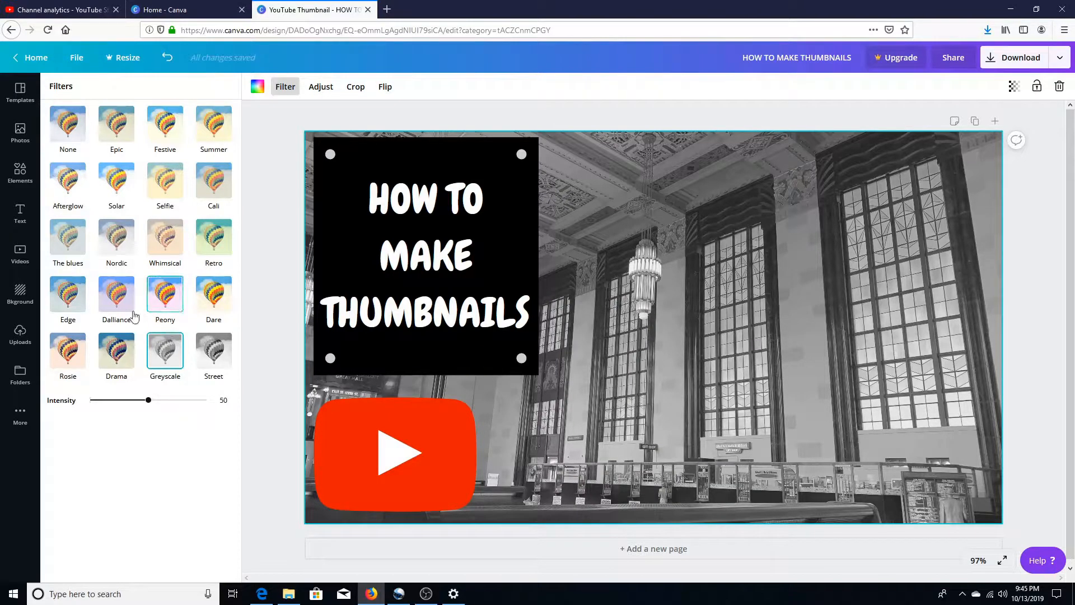
click(166, 57)
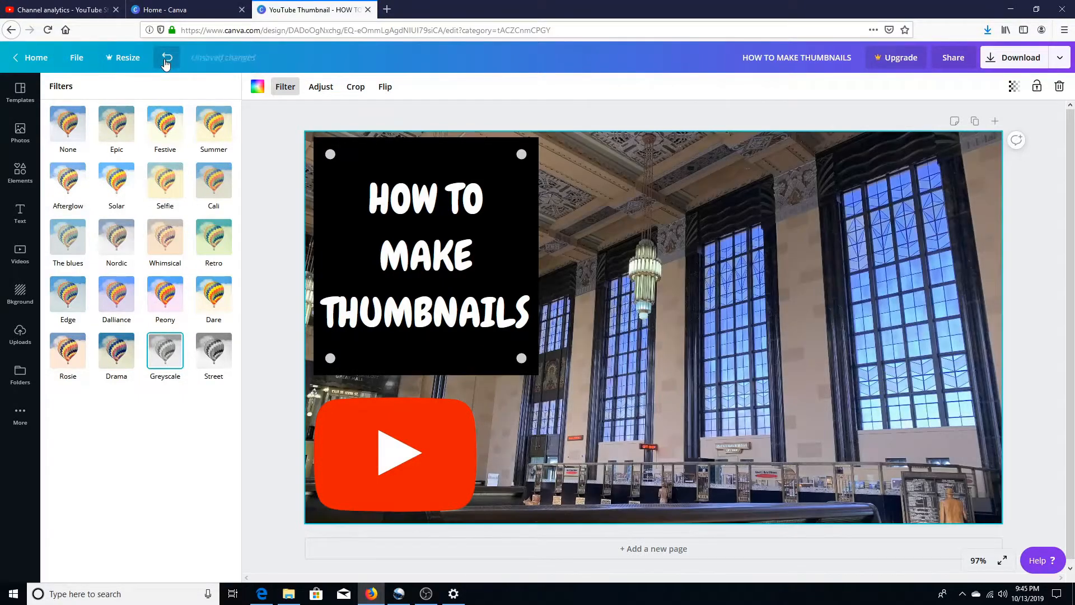
Step: Try raising the background photo's saturation to 98 and reset the image adjustments
click(322, 91)
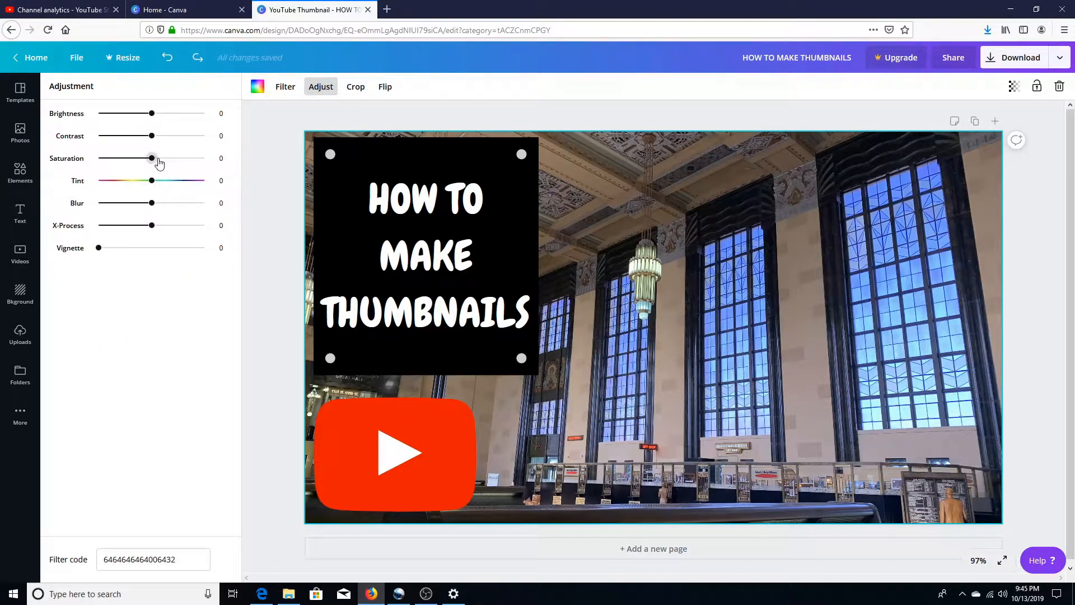
drag(160, 158, 207, 158)
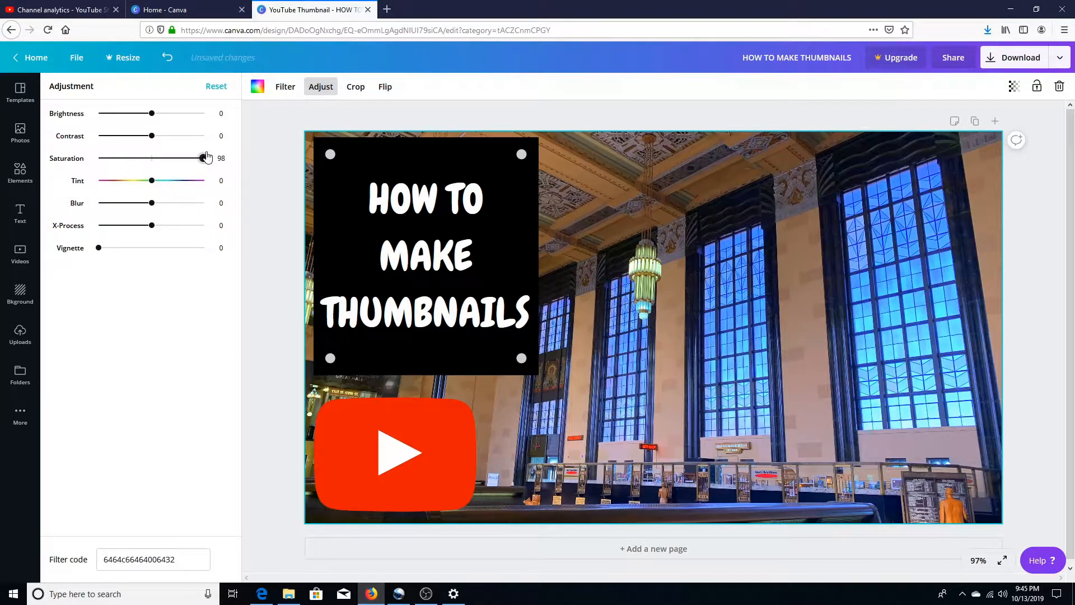
click(216, 87)
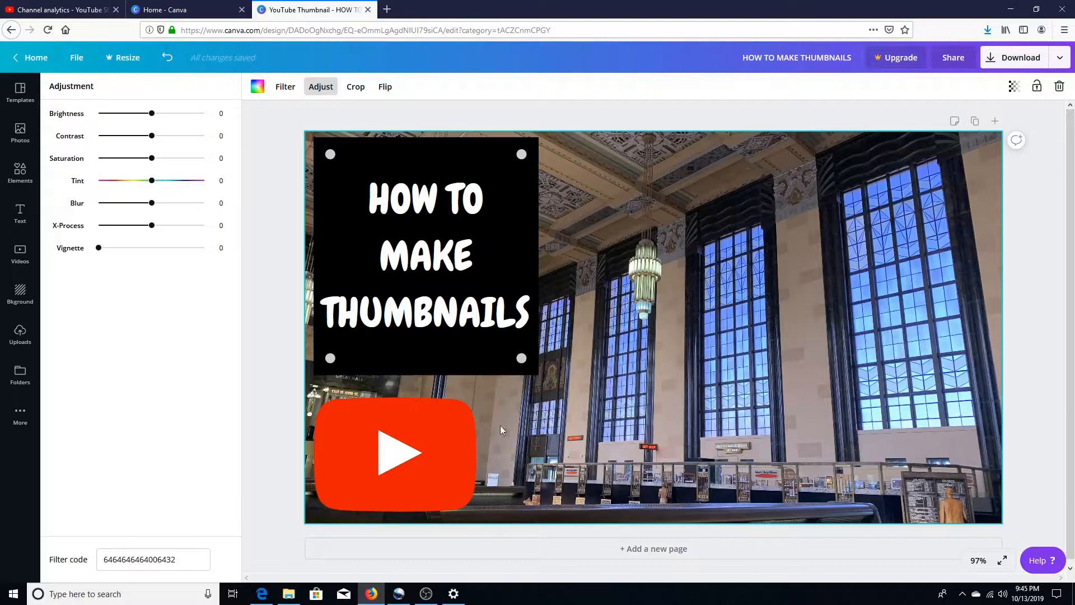
Step: Enlarge the red YouTube icon and center it beneath the black panel
click(465, 424)
drag(476, 397, 506, 407)
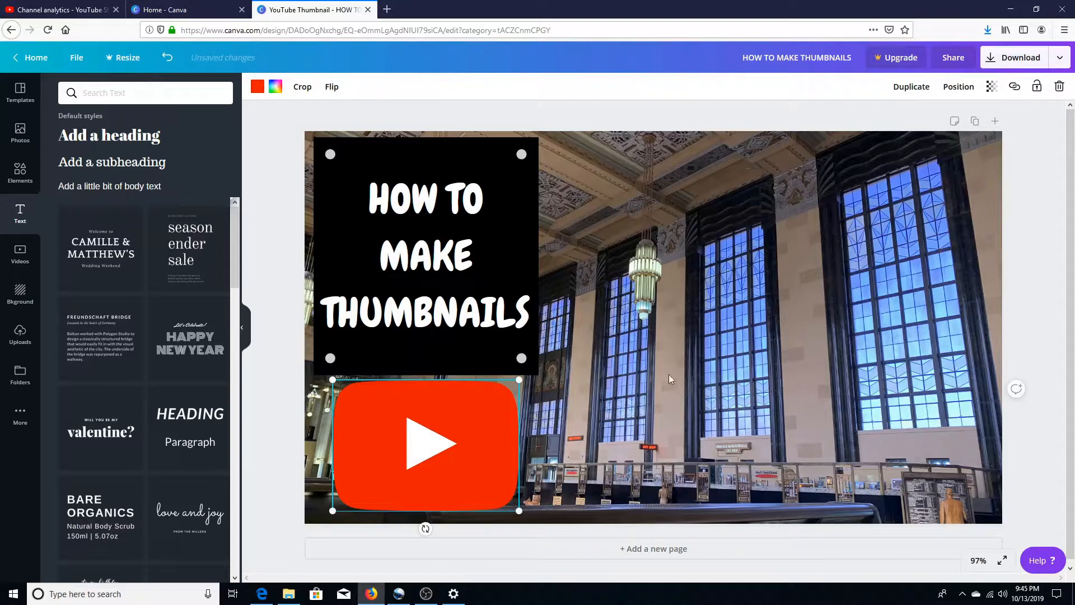
click(1027, 331)
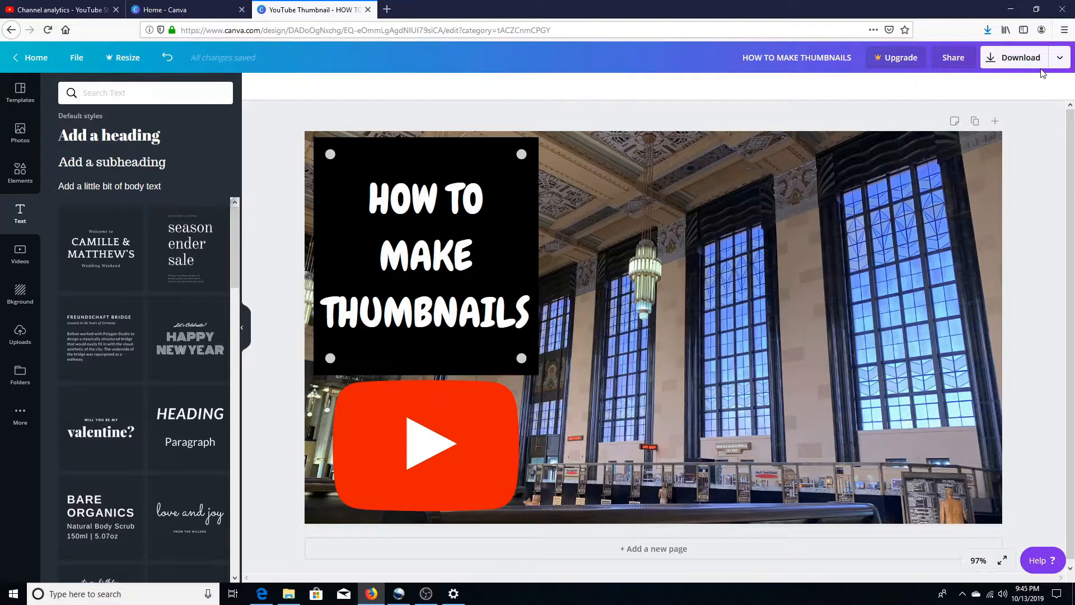
Step: Download the finished thumbnail as a PNG, save the file to the computer, and dismiss the sharing dialog
click(1011, 63)
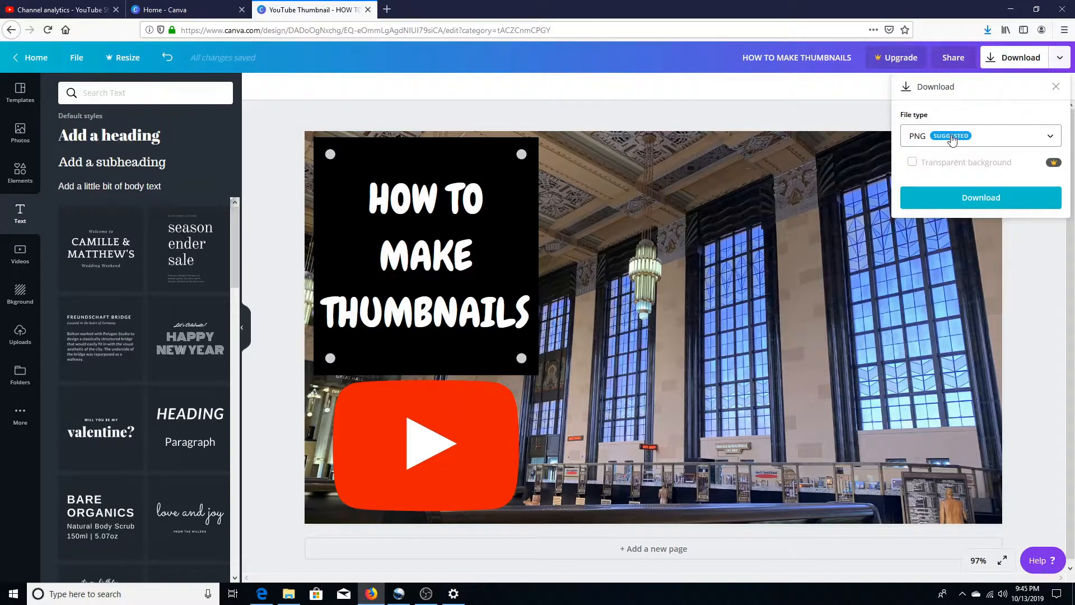
click(952, 140)
click(1010, 140)
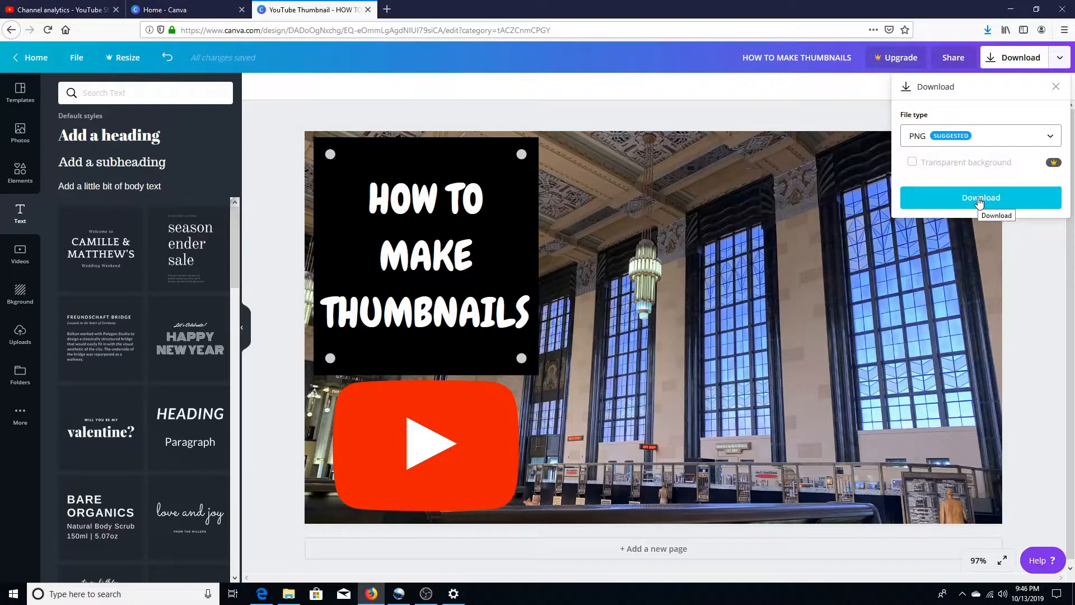
click(979, 199)
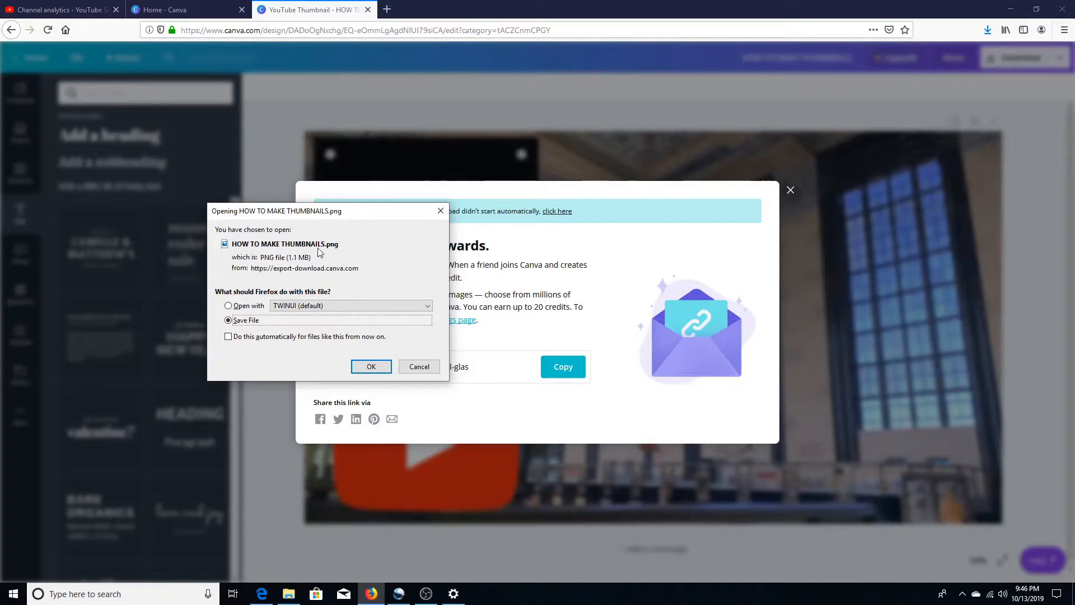
click(378, 368)
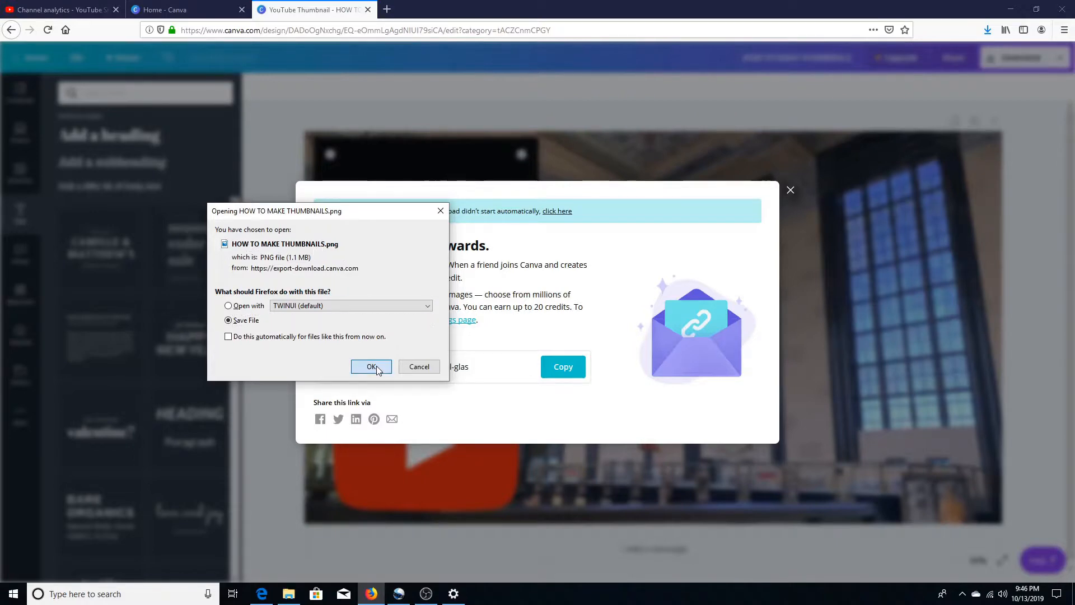
click(791, 190)
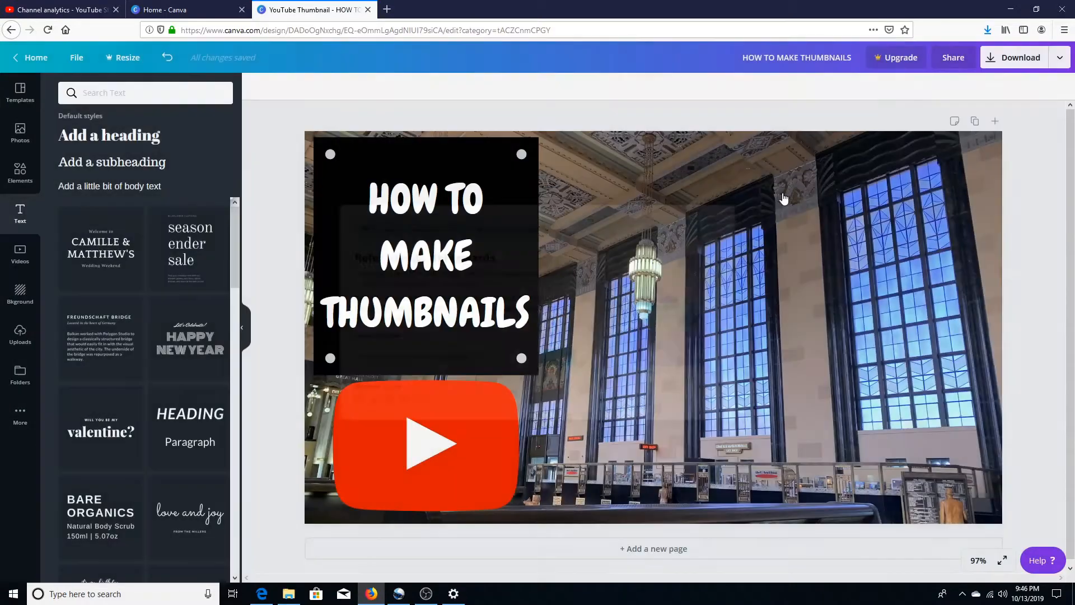
Step: Switch to File Explorer, view the HOW TO MAKE THUMBNAILS image in the Downloads folder, and close both windows
mouse_move(297, 600)
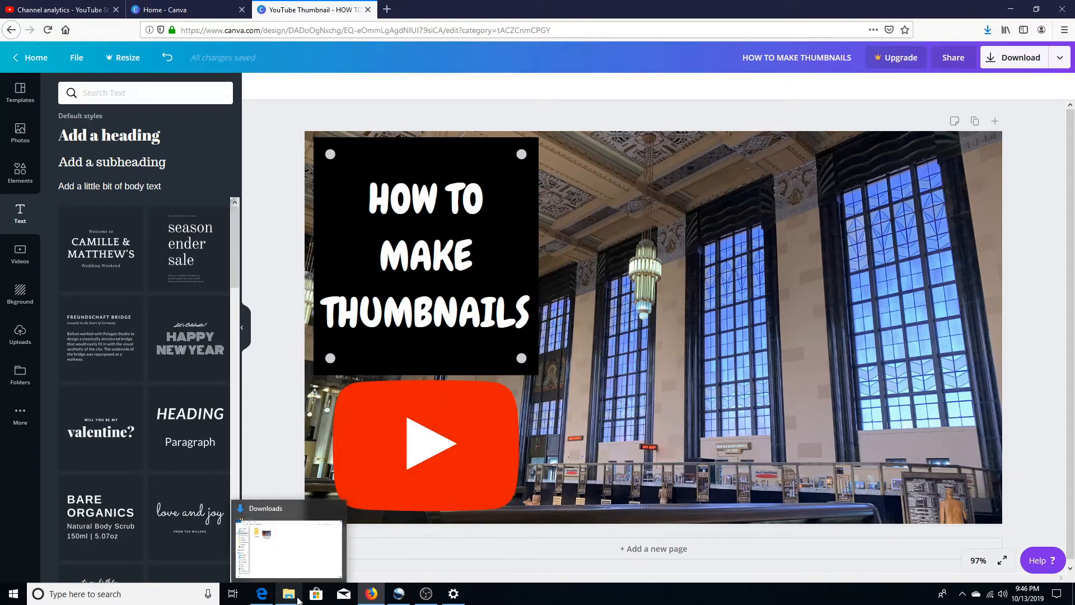
click(297, 599)
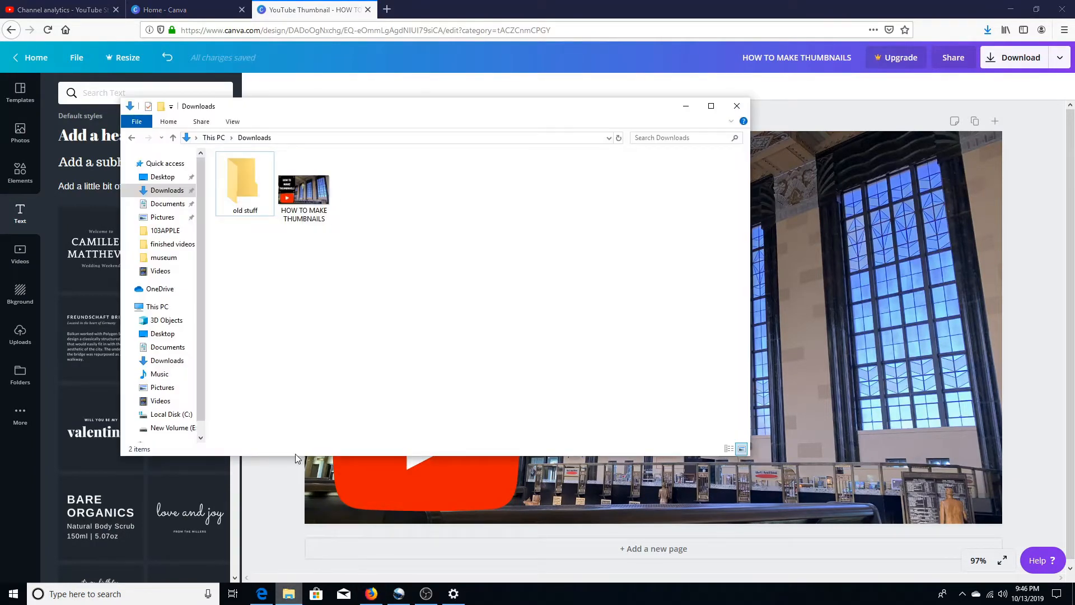
double_click(300, 207)
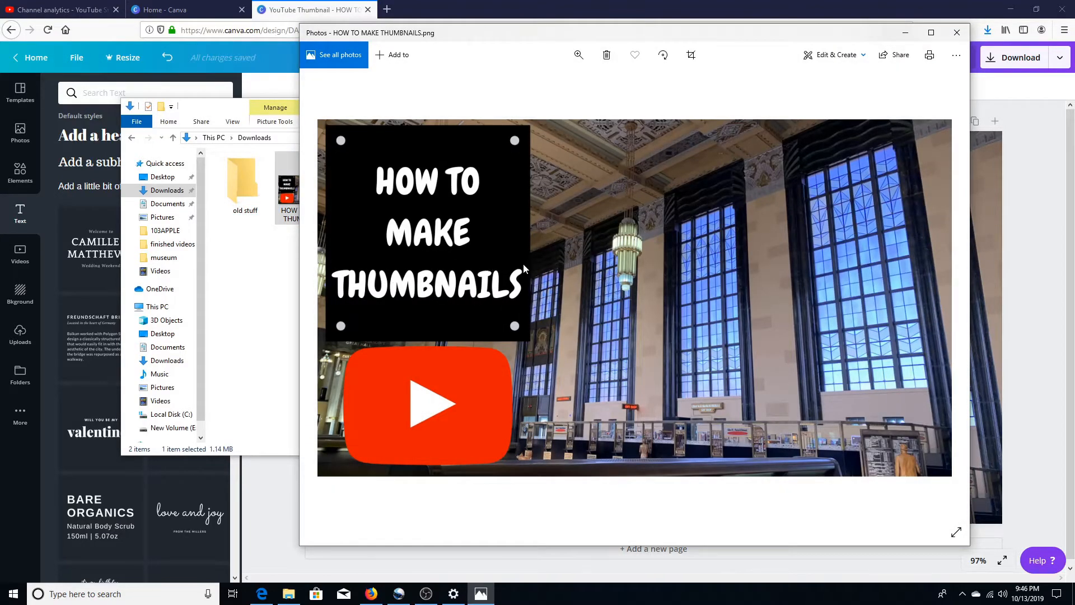
click(956, 34)
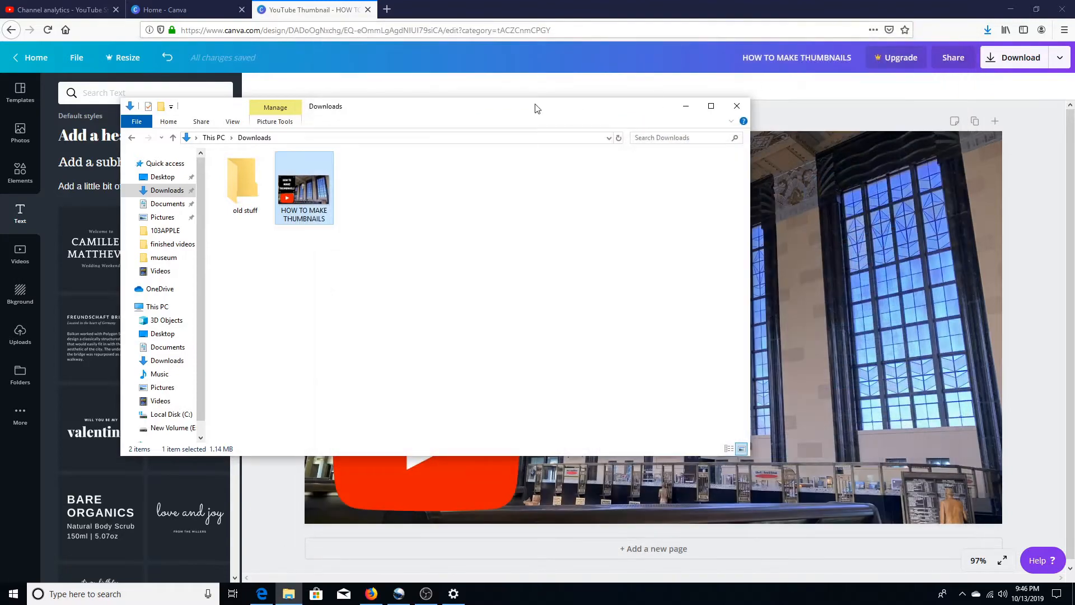
click(742, 110)
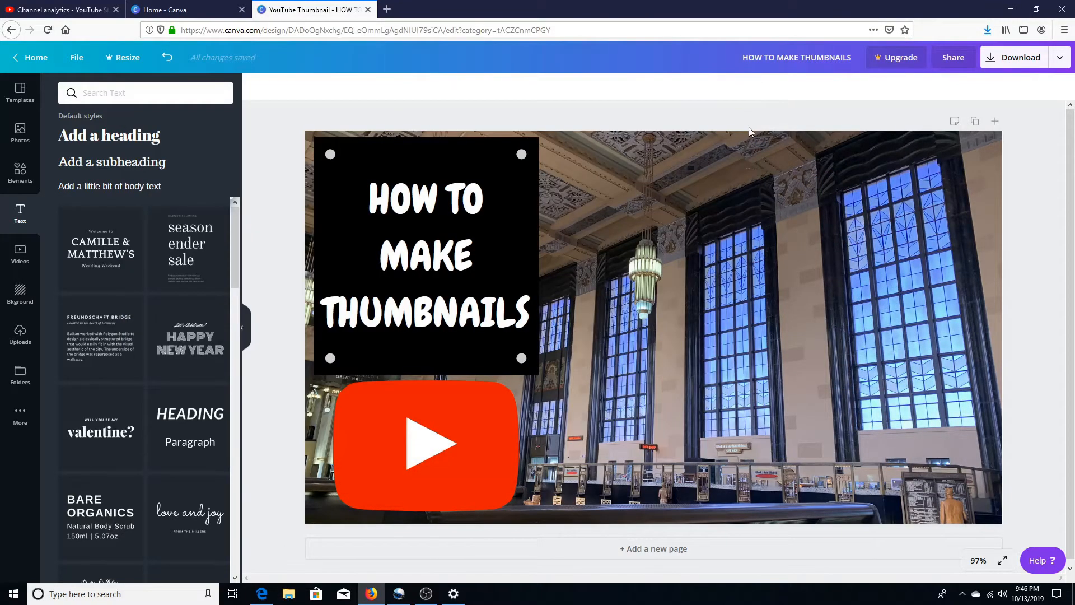